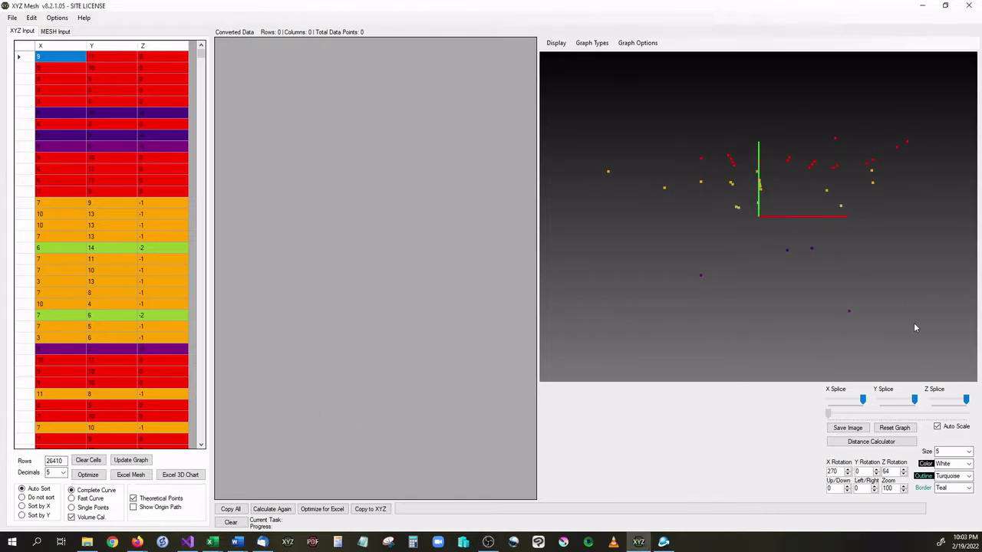
pyautogui.moveTo(914, 322); pyautogui.dragTo(810, 314)
pyautogui.moveTo(765, 313); pyautogui.dragTo(783, 314)
pyautogui.moveTo(783, 314); pyautogui.dragTo(749, 273)
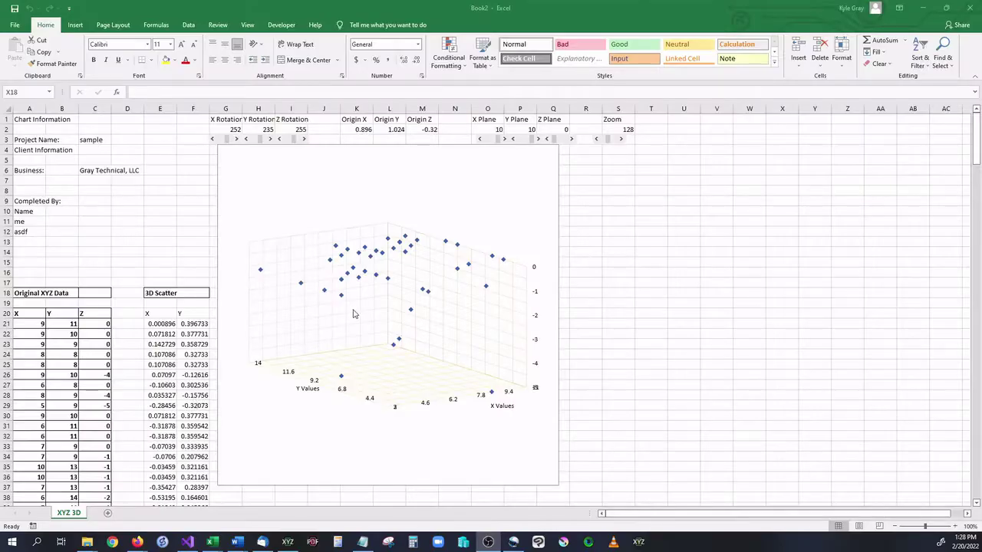
pyautogui.moveTo(623, 140); pyautogui.dragTo(623, 139)
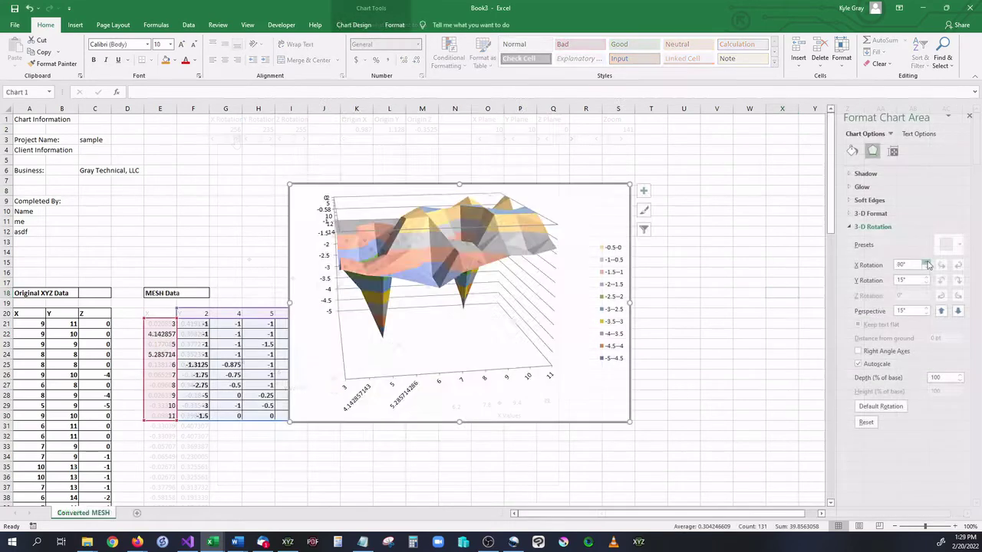
pyautogui.moveTo(928, 264); pyautogui.dragTo(926, 270)
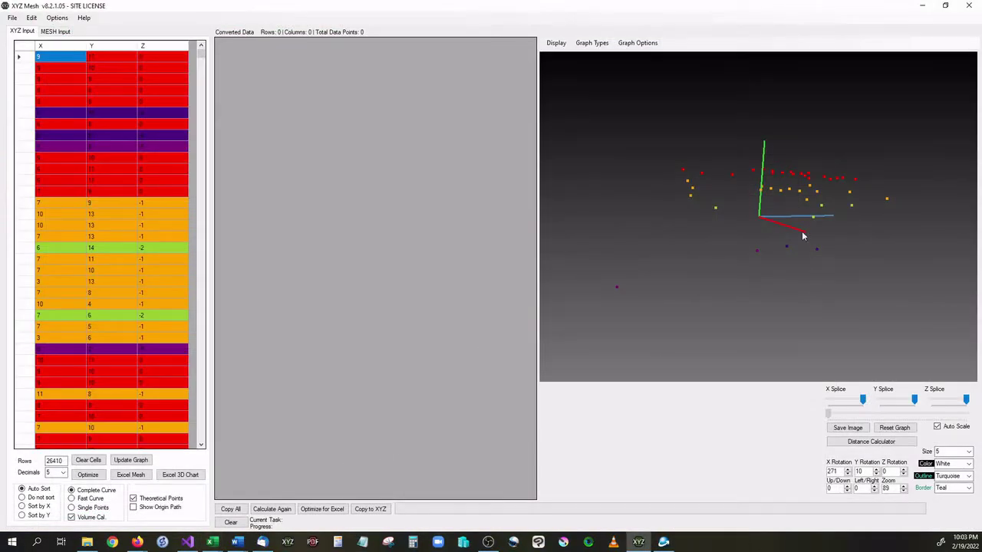
pyautogui.scroll(-3, 774, 266)
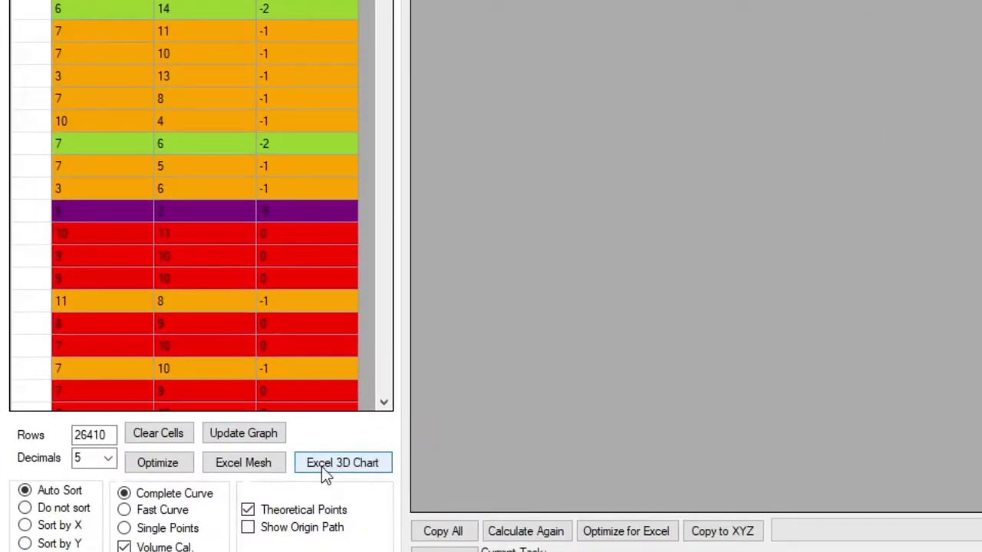
# - Export the XYZ input points to Excel as a 3D Scatter chart
pyautogui.click(353, 466)
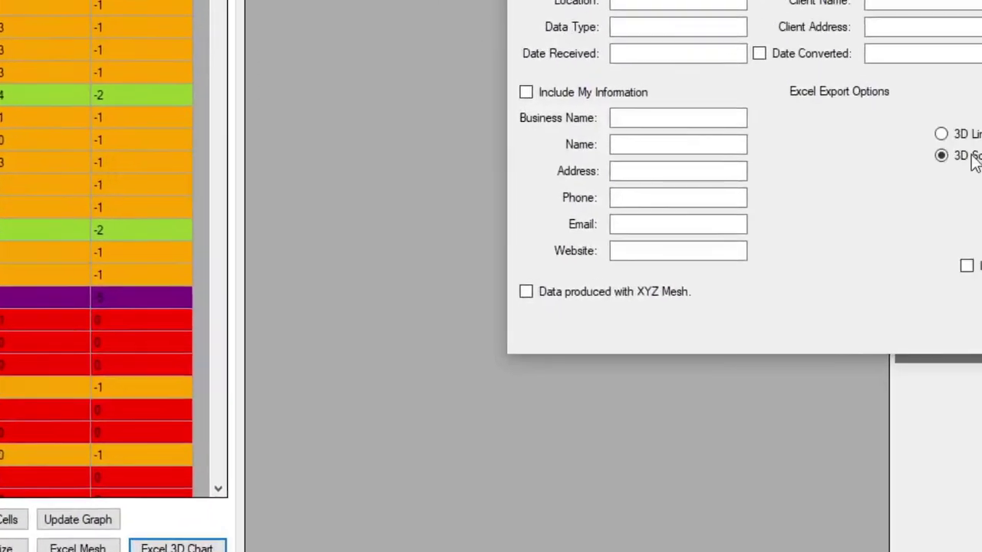
pyautogui.click(968, 135)
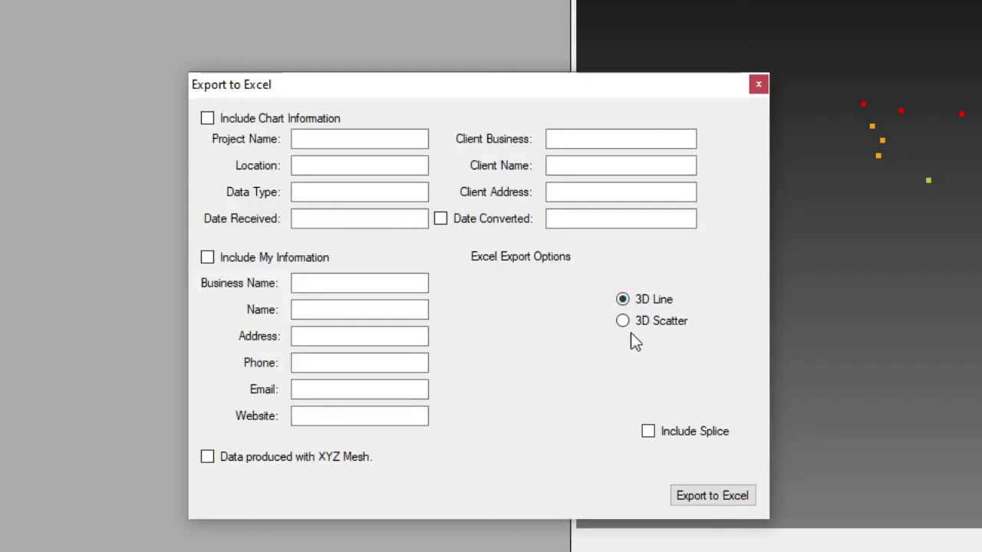
pyautogui.click(624, 322)
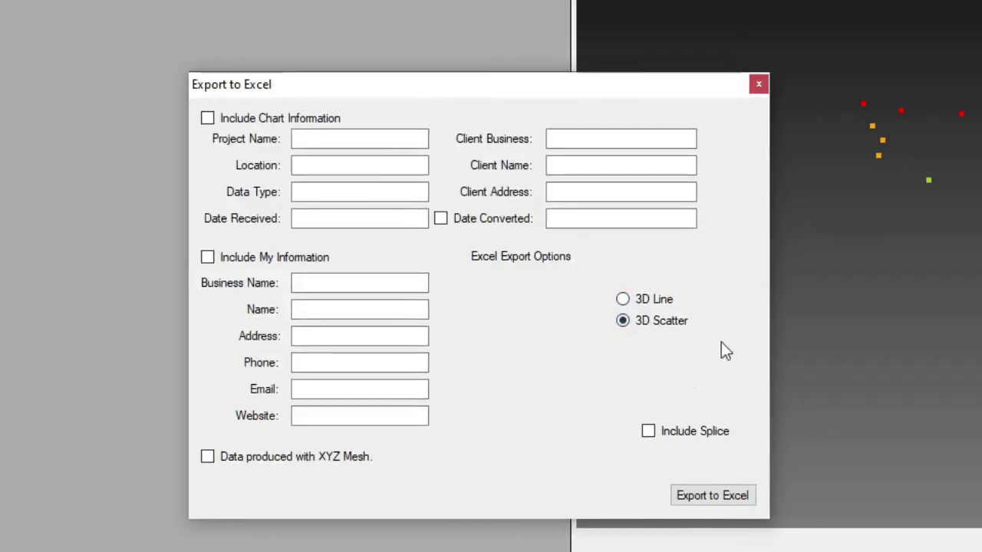
pyautogui.click(384, 140)
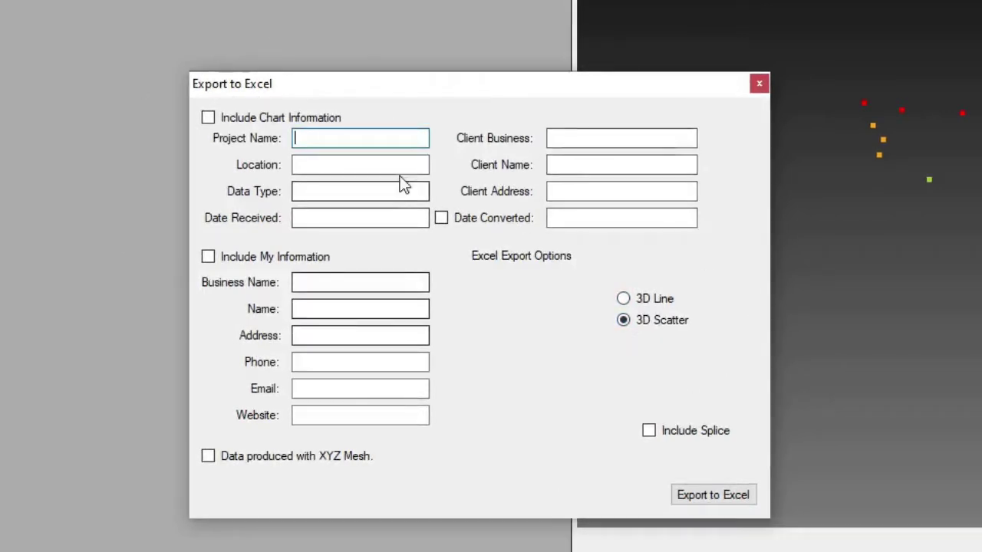
pyautogui.click(688, 494)
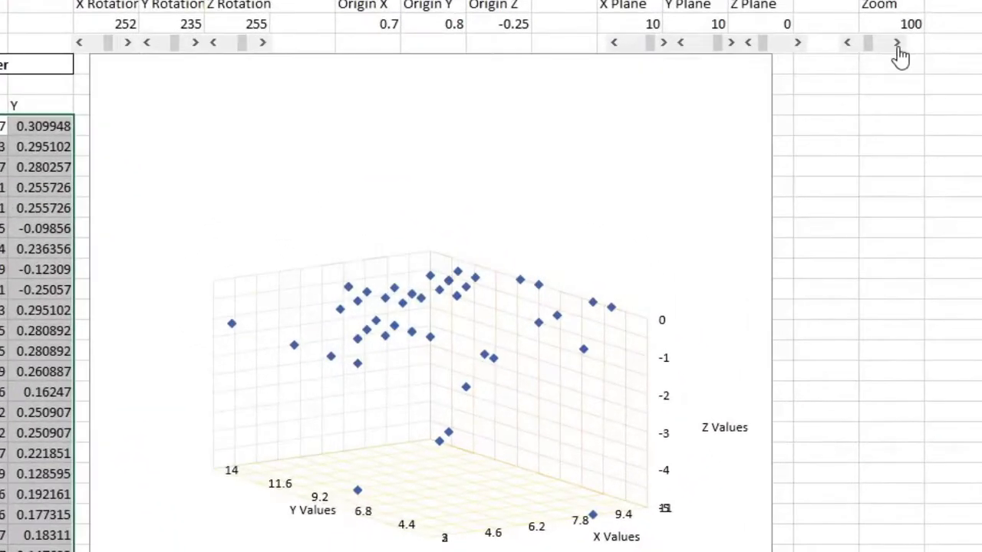
# - Set the exported scatter chart's zoom to 128 and its Y rotation to 239
pyautogui.click(898, 42)
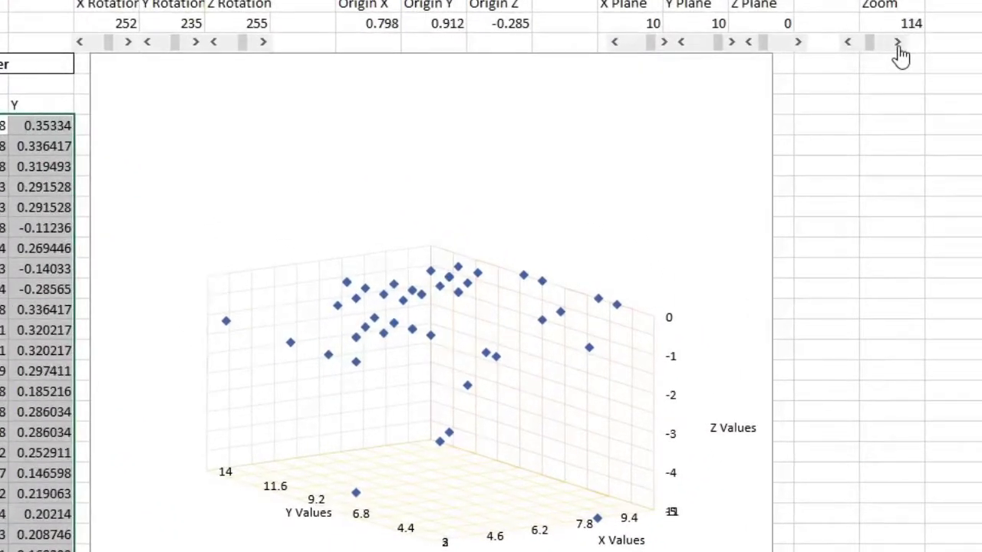
pyautogui.moveTo(898, 46); pyautogui.dragTo(897, 45)
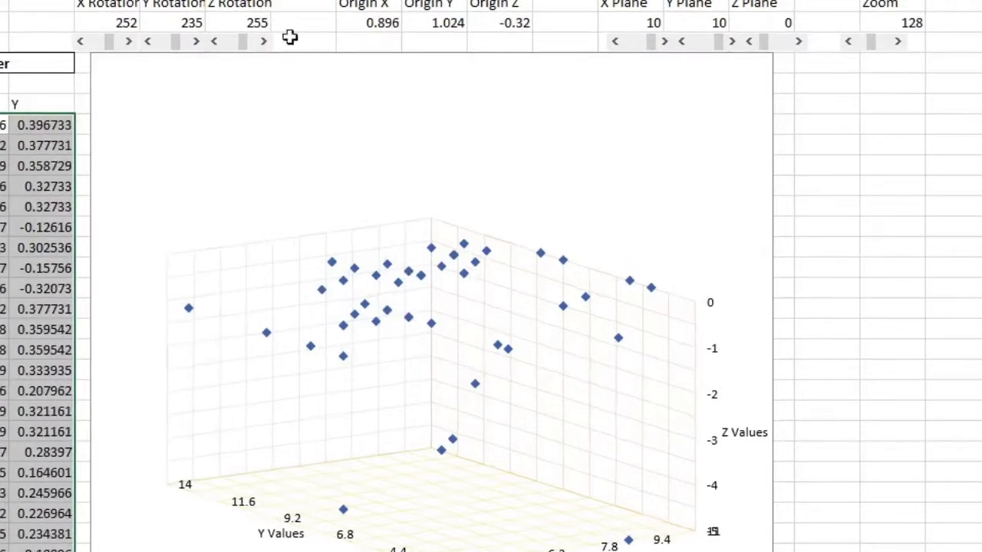
pyautogui.moveTo(195, 41); pyautogui.dragTo(196, 42)
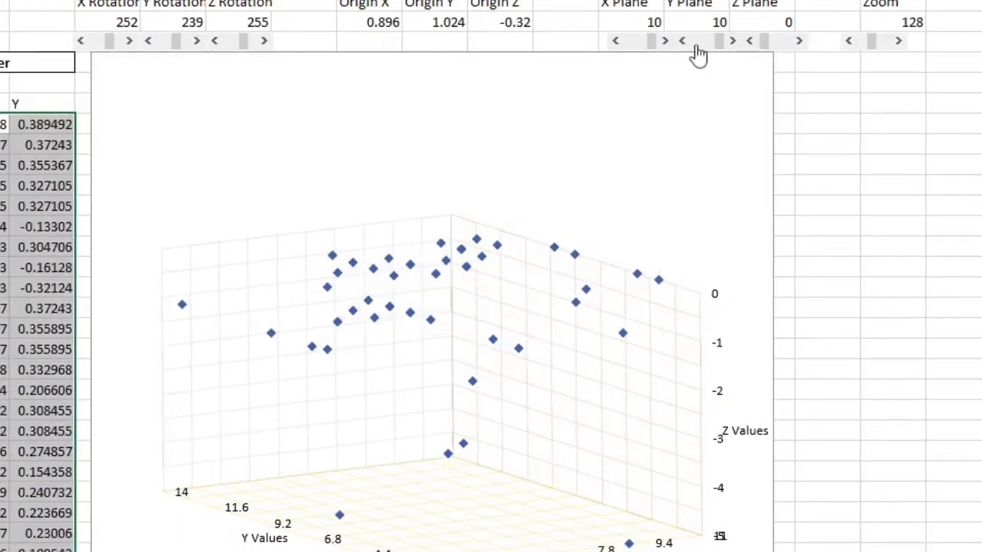
# - Try other X Plane and Z Plane positions on the scatter chart, returning them to 10 and 0
pyautogui.moveTo(649, 41); pyautogui.dragTo(638, 44)
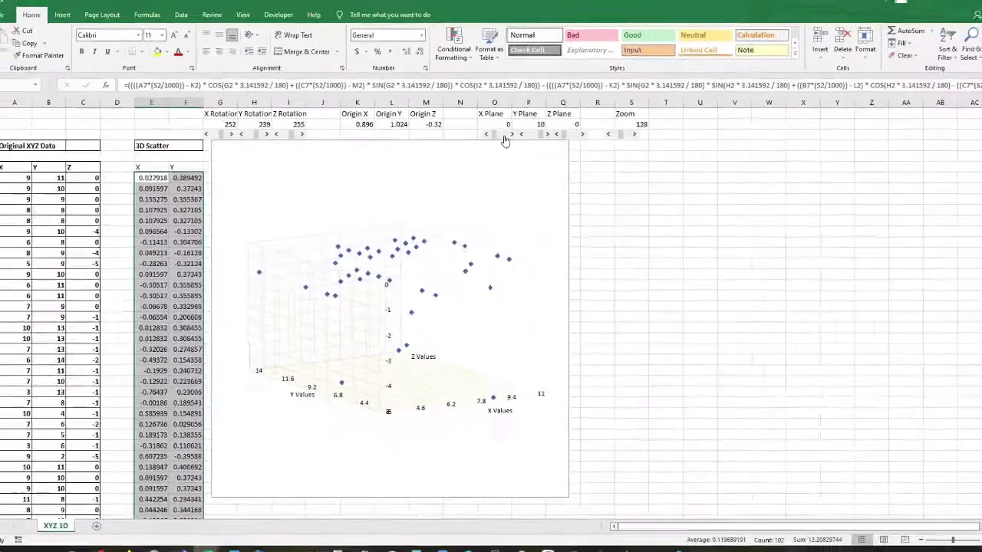
pyautogui.moveTo(714, 63); pyautogui.dragTo(720, 75)
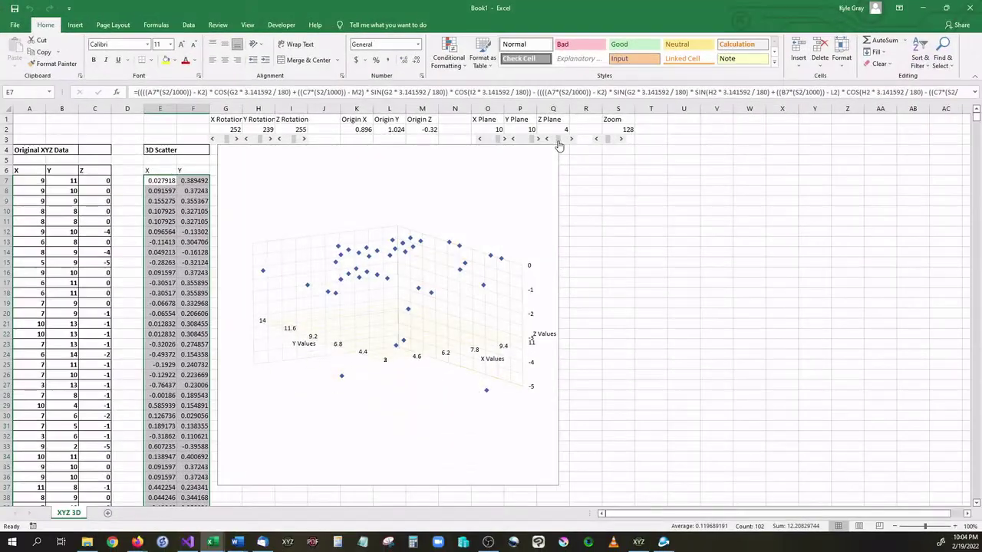
pyautogui.click(553, 139)
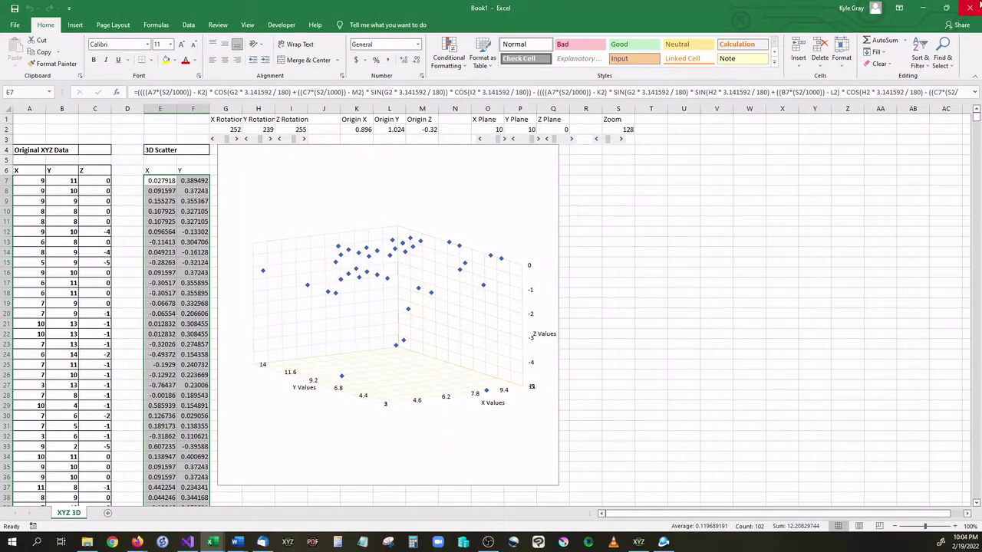
# - Close the Excel workbook and convert the XYZ input points with Excel Mesh
pyautogui.click(970, 7)
pyautogui.click(486, 282)
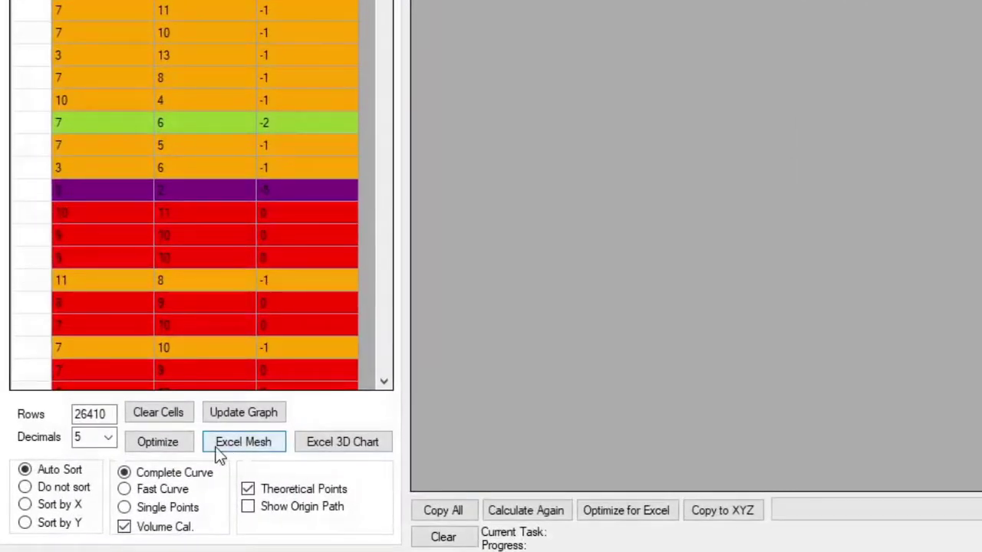
pyautogui.click(232, 449)
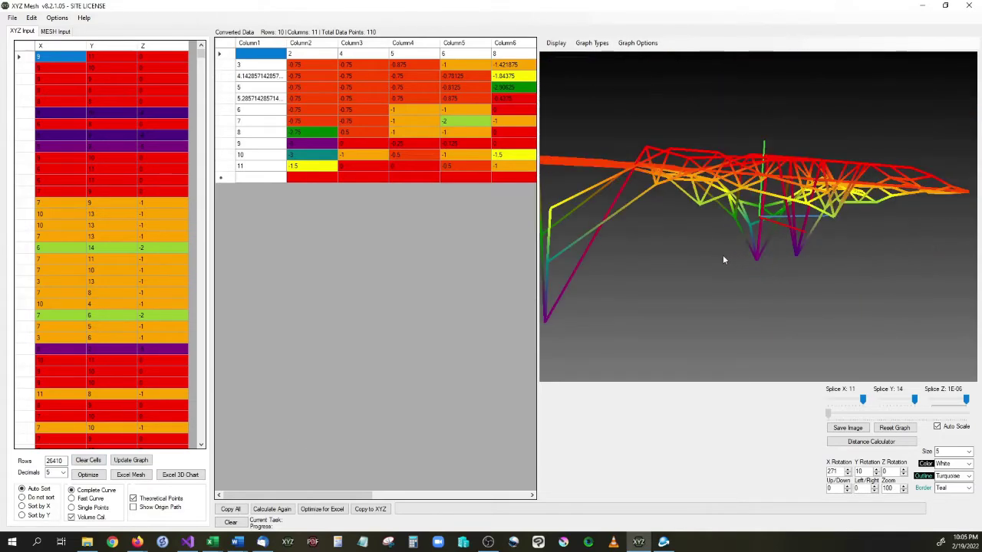
# - Inspect the converted mesh from several angles and show it as a Surface graph
pyautogui.moveTo(739, 246); pyautogui.dragTo(737, 284)
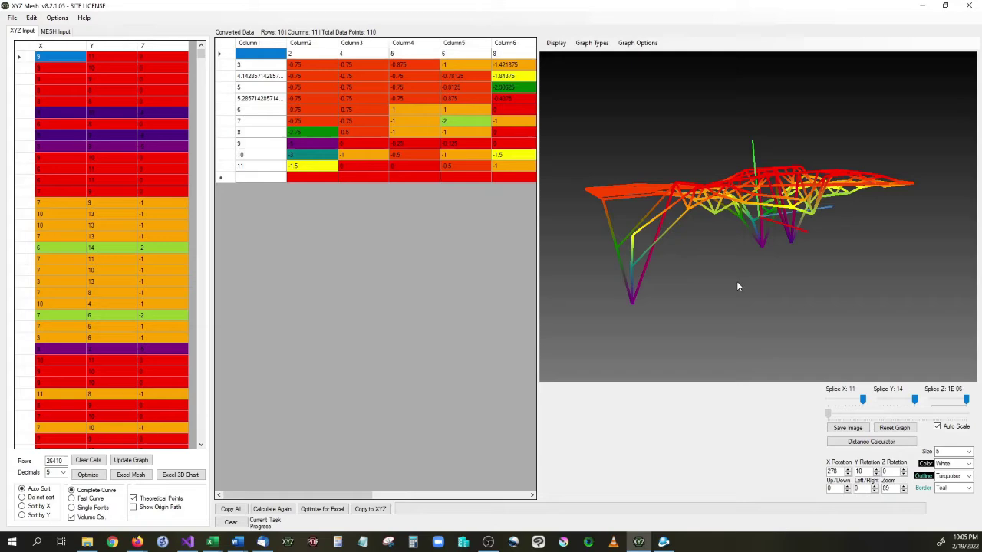
pyautogui.moveTo(892, 198); pyautogui.dragTo(714, 281)
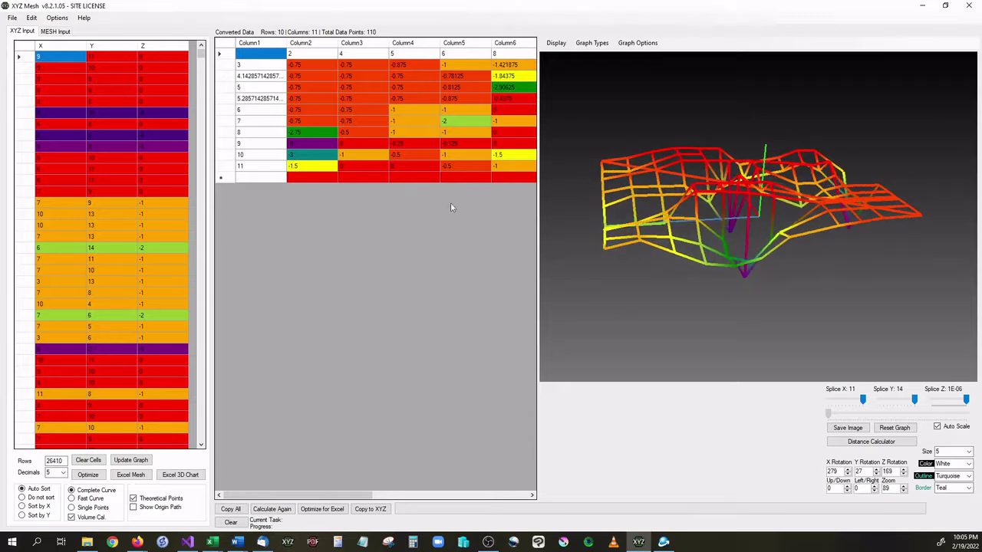
pyautogui.moveTo(348, 497)
pyautogui.mouseDown()
pyautogui.moveTo(452, 504)
pyautogui.moveTo(346, 498)
pyautogui.mouseUp()
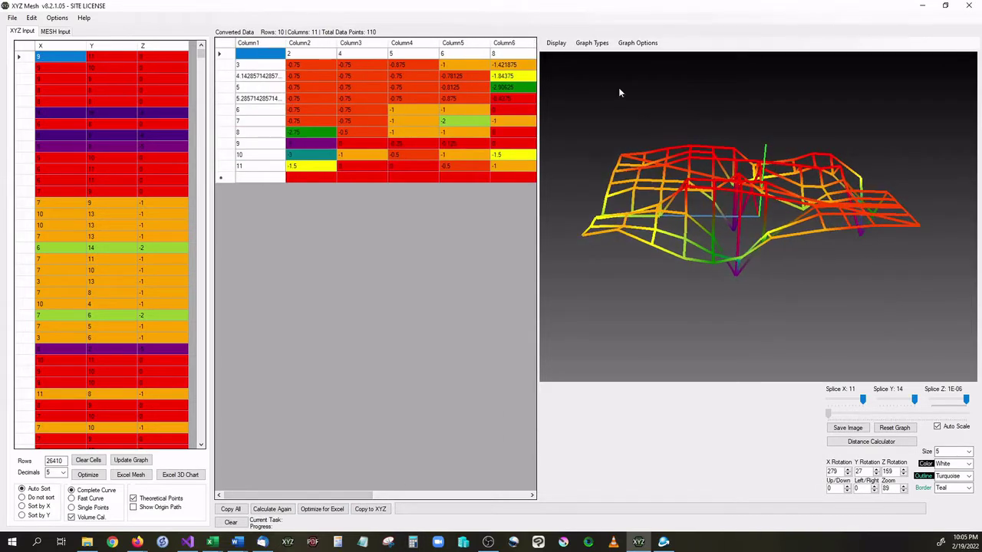
pyautogui.click(595, 44)
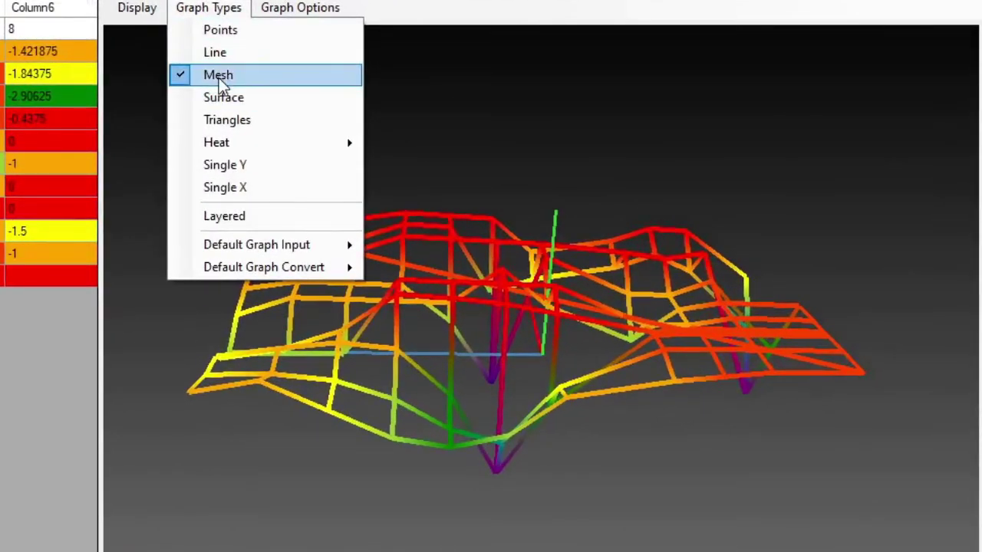
pyautogui.click(224, 98)
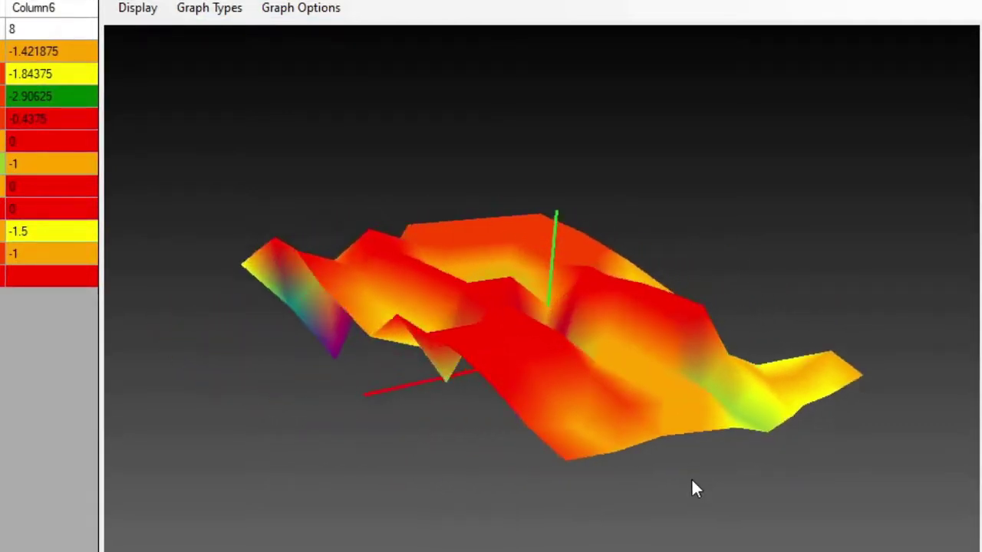
# - Preview the converted data as a Points graph and as a Triangles graph
pyautogui.click(217, 9)
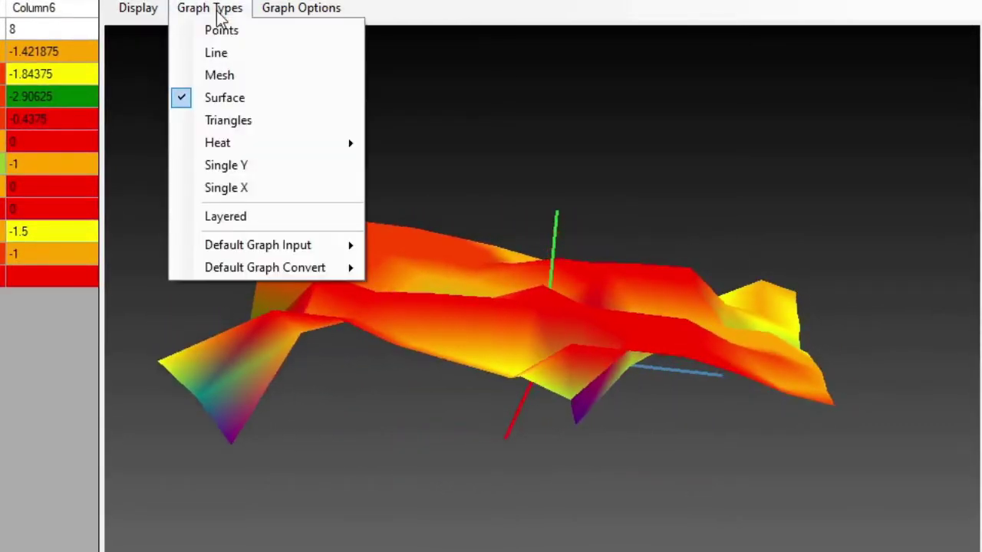
pyautogui.click(239, 33)
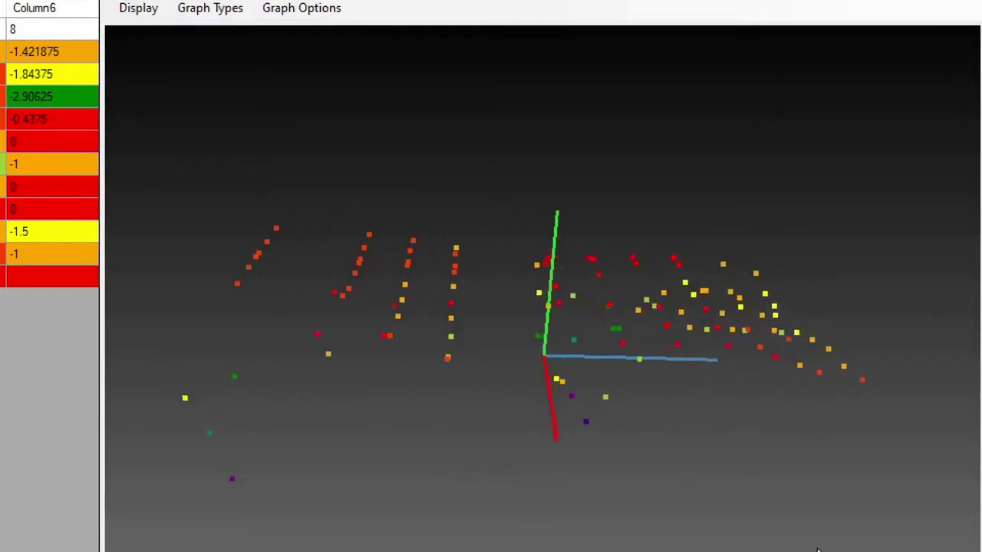
pyautogui.click(209, 10)
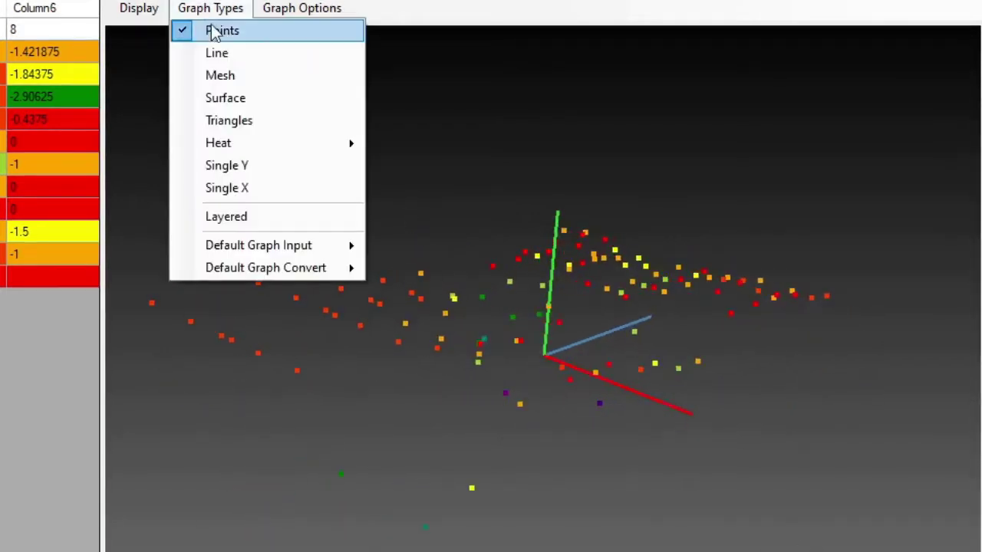
pyautogui.click(262, 121)
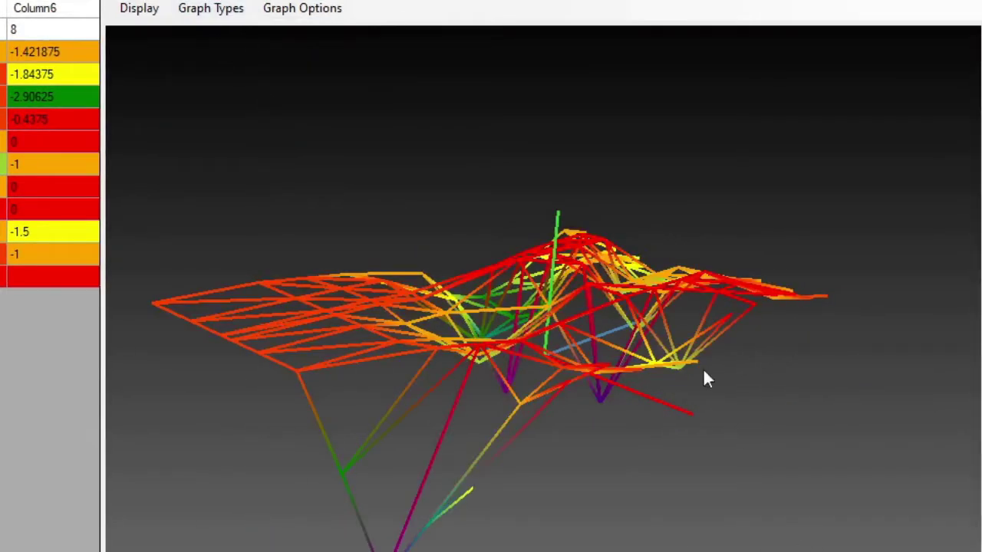
# - Preview the converted data as a Line graph and return to the Mesh graph type
pyautogui.click(227, 14)
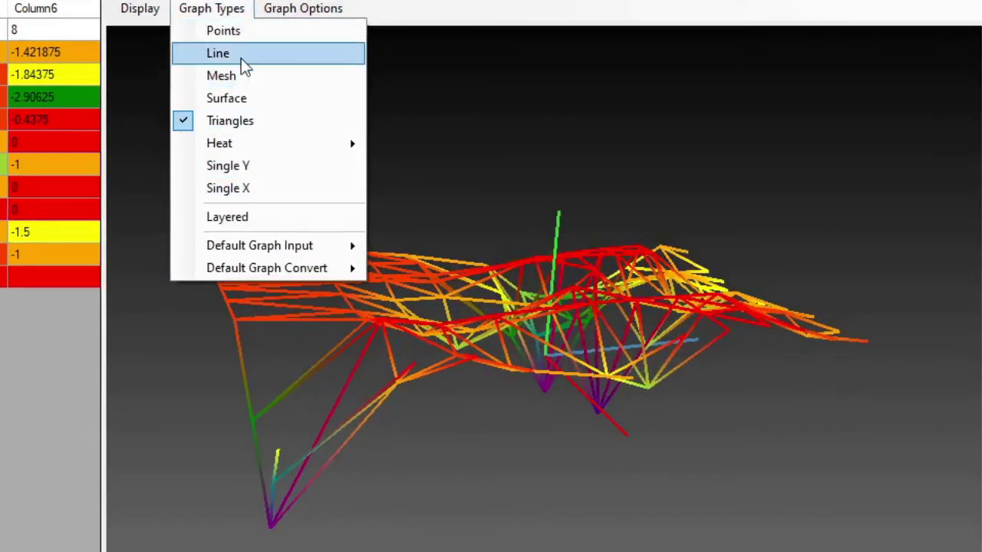
pyautogui.click(241, 60)
pyautogui.click(239, 9)
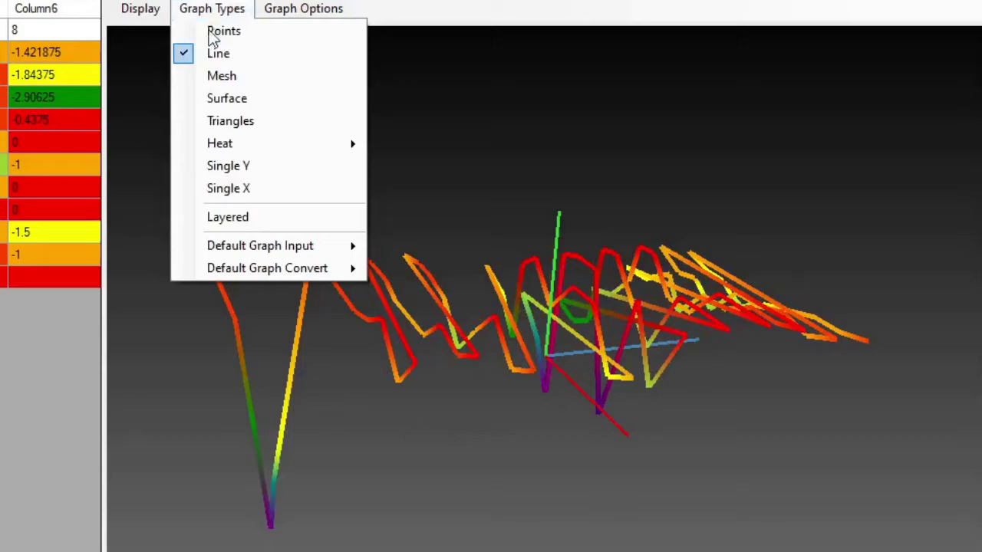
pyautogui.click(221, 77)
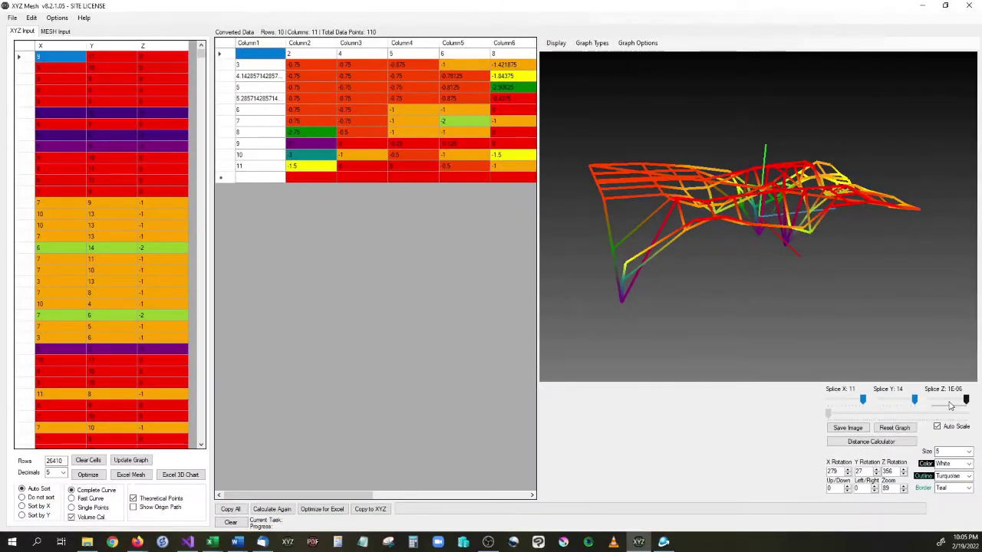
# - Try the Z and Y splices on the mesh graph, restoring their full range
pyautogui.click(951, 402)
pyautogui.moveTo(950, 402); pyautogui.dragTo(977, 407)
pyautogui.click(914, 405)
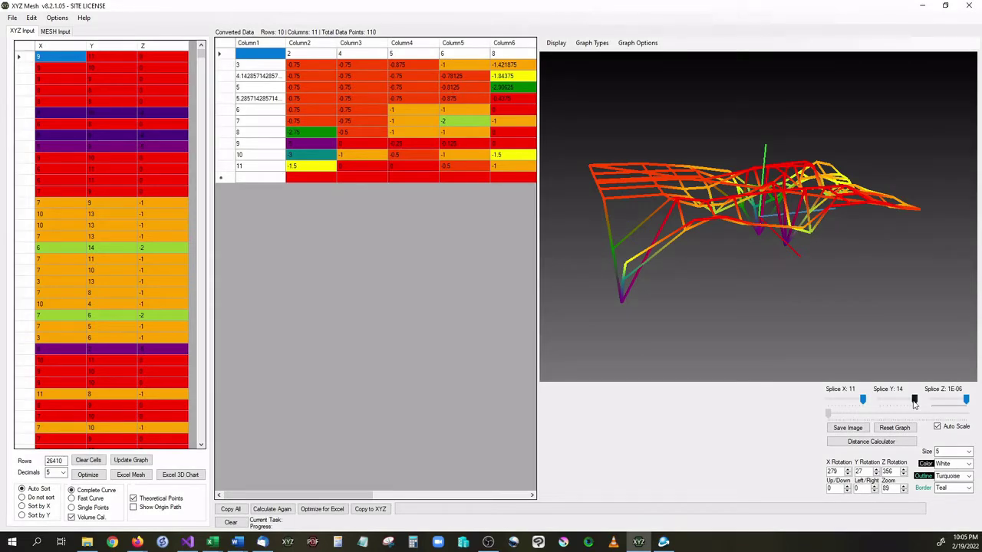
pyautogui.moveTo(915, 405); pyautogui.dragTo(883, 403)
# - Change the converted data's graph type from Mesh to Surface and view it from another side
pyautogui.moveTo(739, 307); pyautogui.dragTo(560, 172)
pyautogui.click(579, 45)
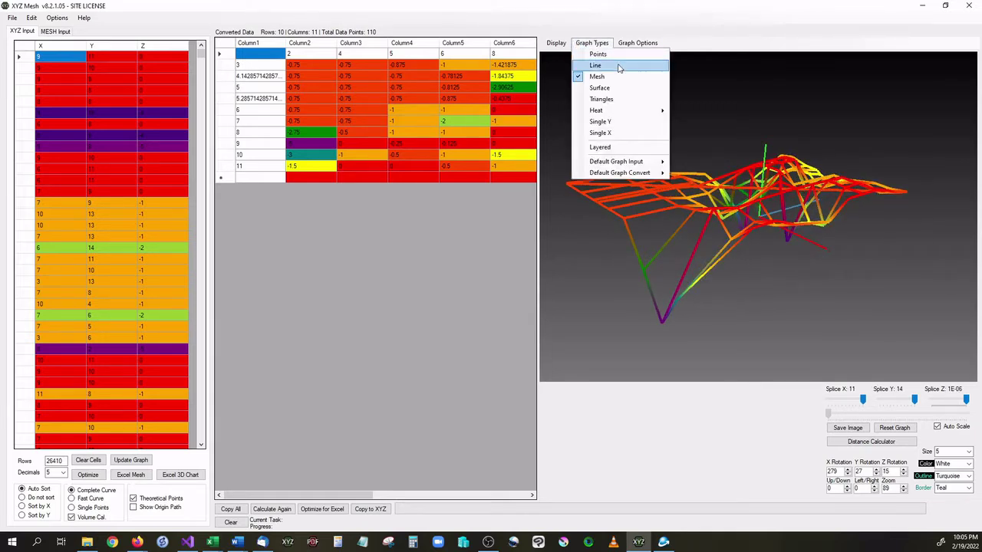
pyautogui.click(618, 89)
pyautogui.moveTo(591, 99)
pyautogui.mouseDown()
pyautogui.moveTo(774, 165)
pyautogui.moveTo(751, 153)
pyautogui.mouseUp()
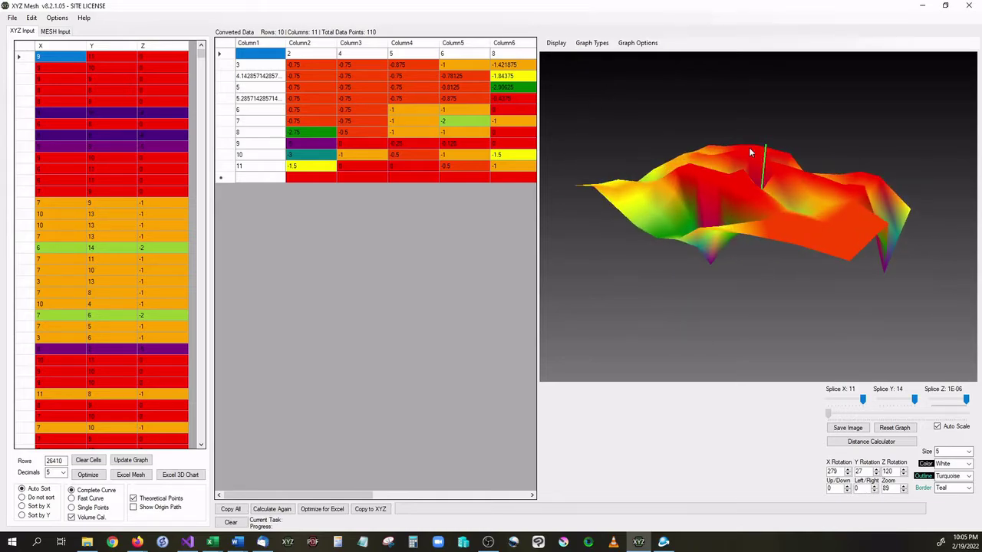
# - Start an Excel export of the data, including chart information with project name "sample" and client business "Gray Technical, LLC"
pyautogui.click(12, 18)
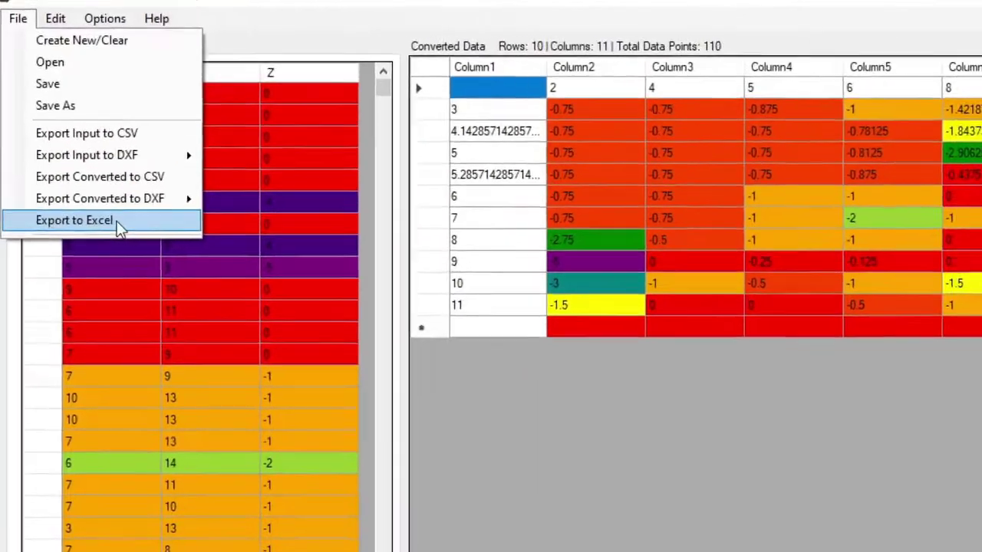
pyautogui.click(118, 221)
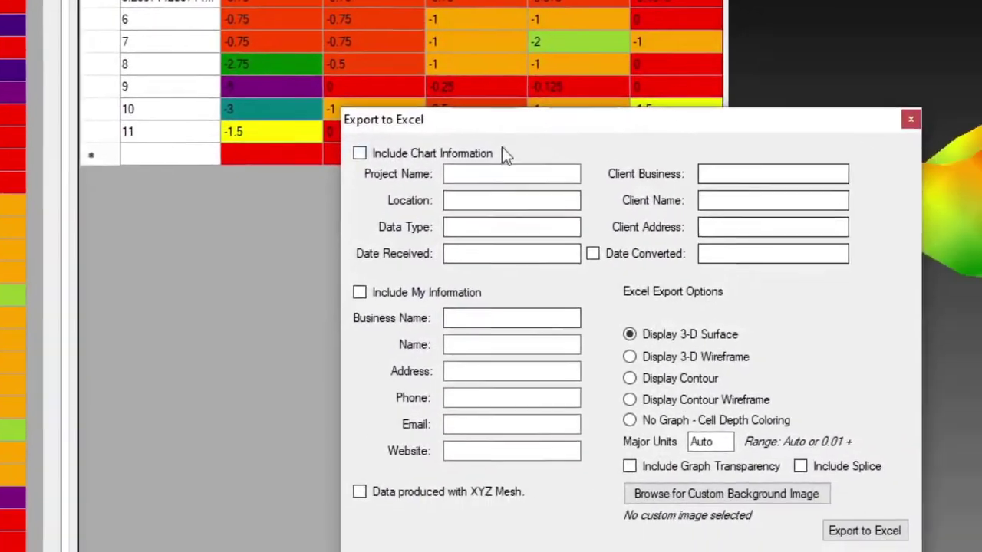
pyautogui.click(492, 173)
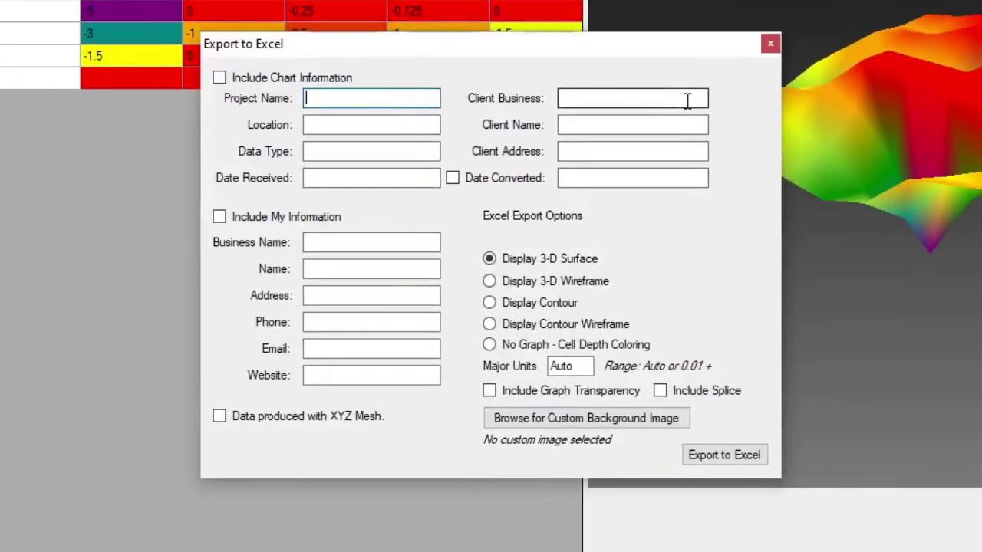
pyautogui.click(219, 78)
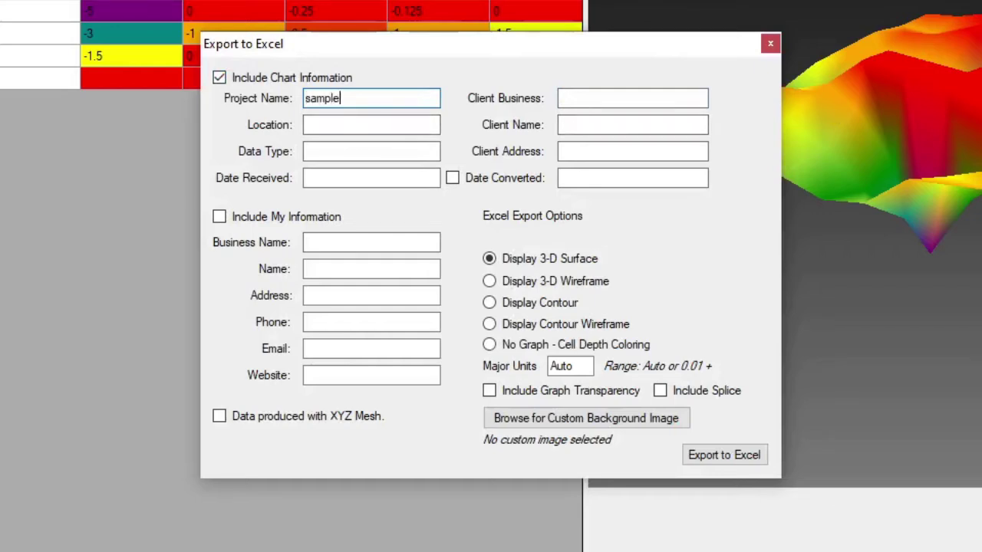
pyautogui.write('sample')
pyautogui.click(599, 96)
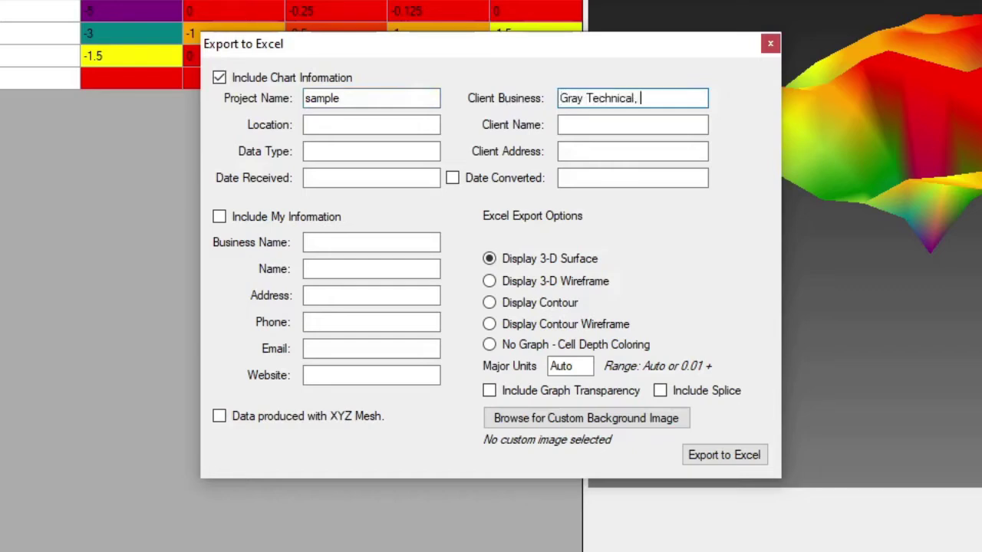
# - Include the exporter's own information in the export, with business name "Name" and placeholder text for the person's name and address
pyautogui.click(219, 217)
pyautogui.click(338, 244)
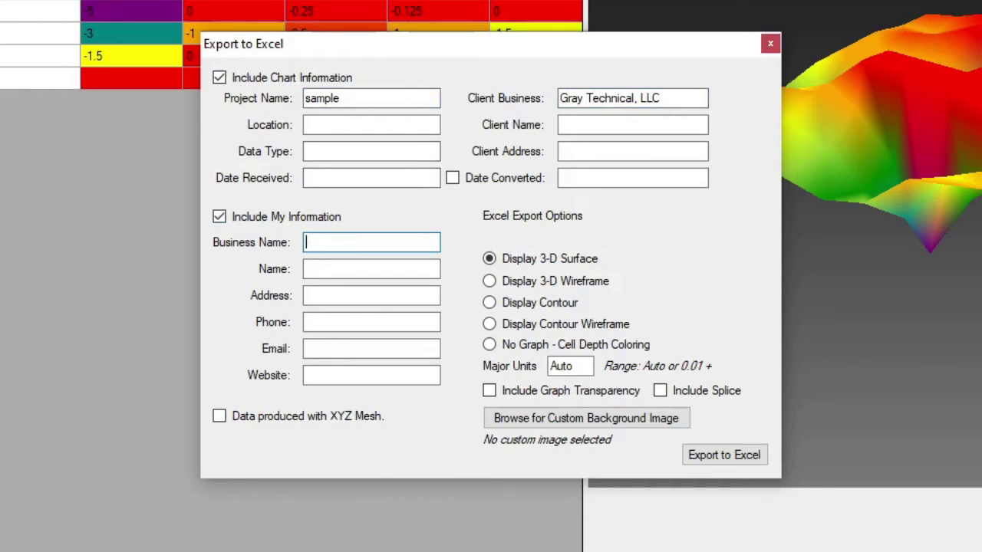
pyautogui.click(371, 269)
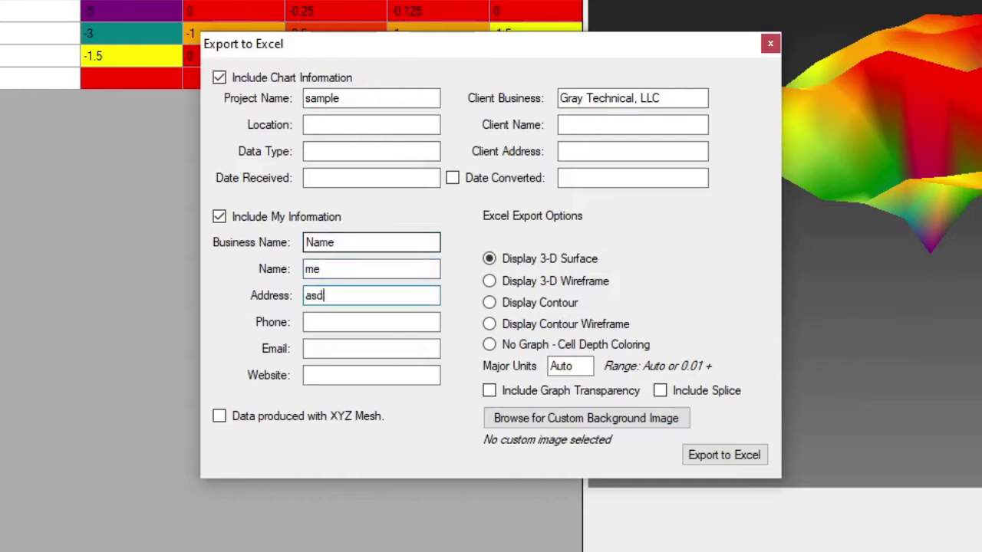
# - Export the 3-D surface with its conversion date to Excel and move the resulting chart further right on the sheet
pyautogui.click(453, 178)
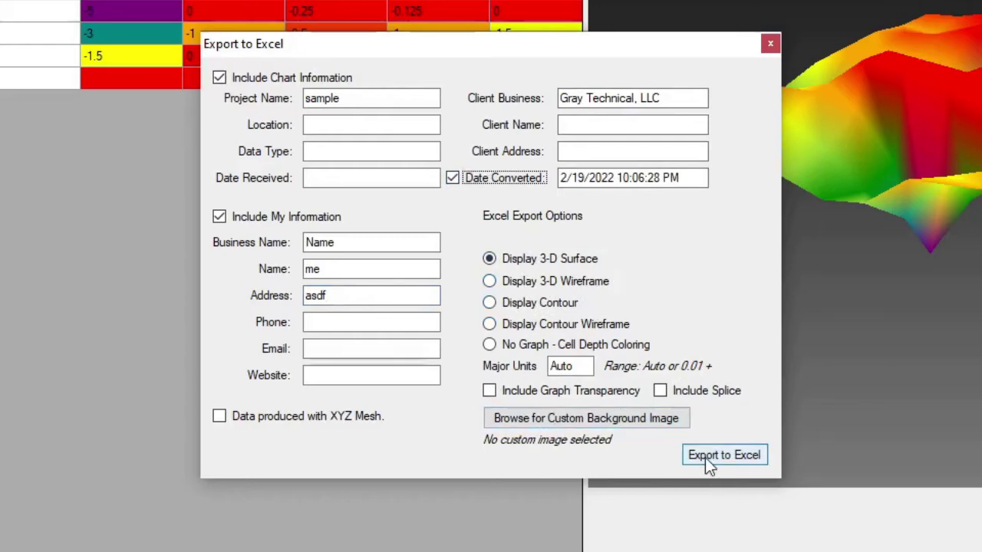
pyautogui.click(748, 463)
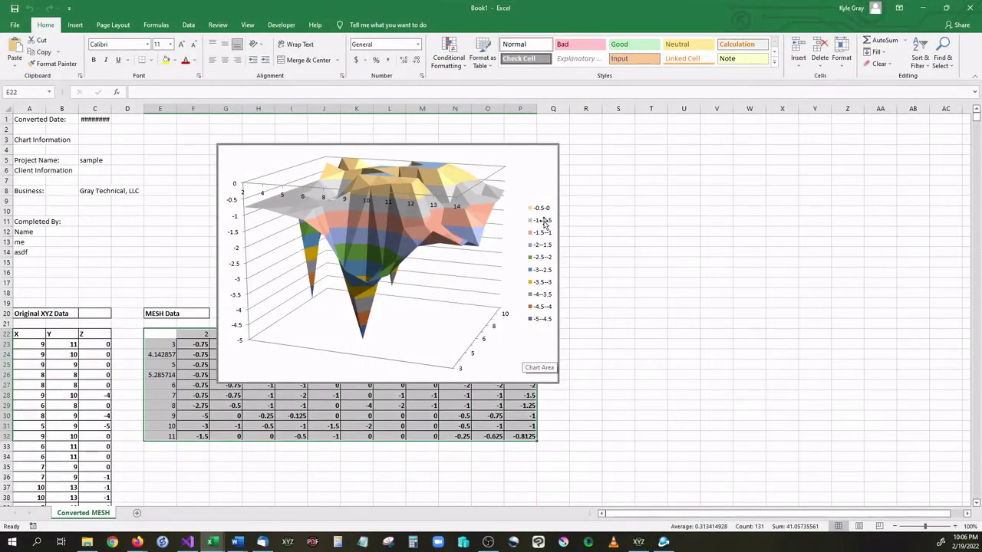
pyautogui.moveTo(554, 156); pyautogui.dragTo(692, 155)
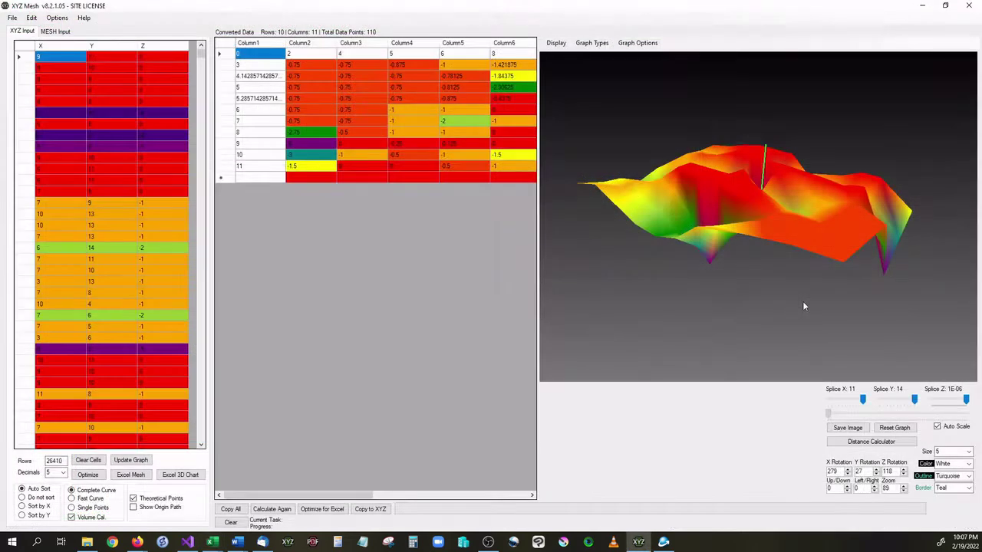
# - Choose to export XYZ Mesh's converted data to DXF as Point and MESH Lines
pyautogui.moveTo(802, 301); pyautogui.dragTo(746, 303)
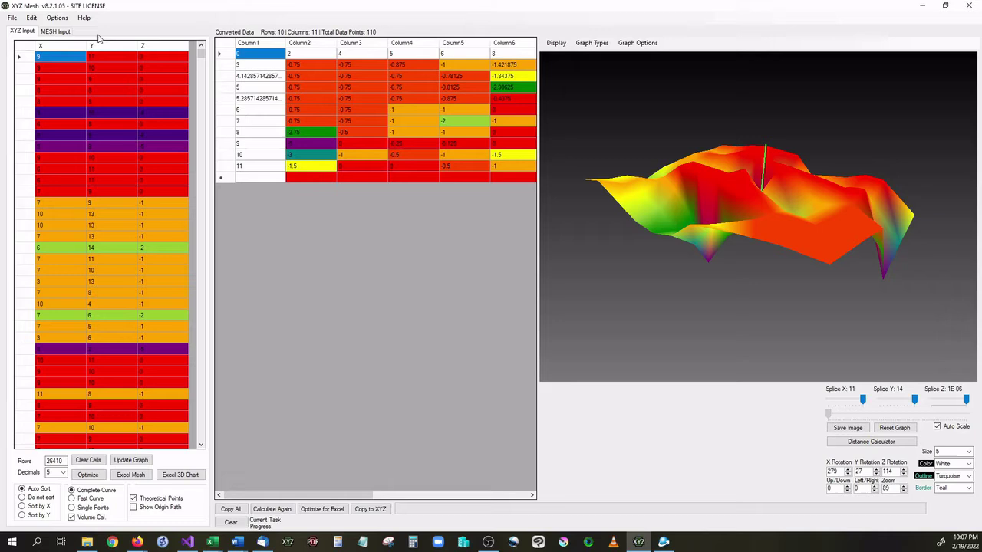
pyautogui.hotkey('alt', 'f')
pyautogui.click(438, 227)
pyautogui.click(11, 18)
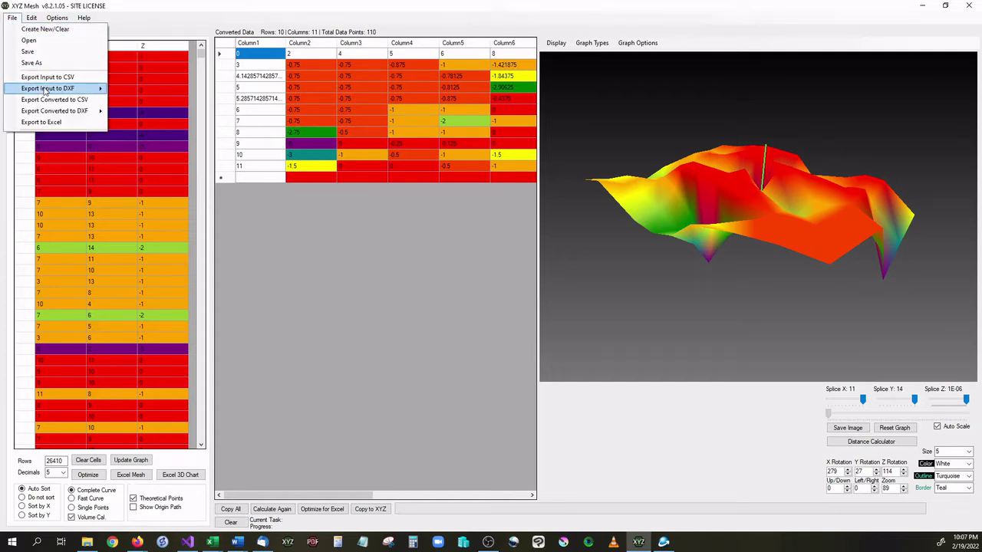
pyautogui.moveTo(44, 90)
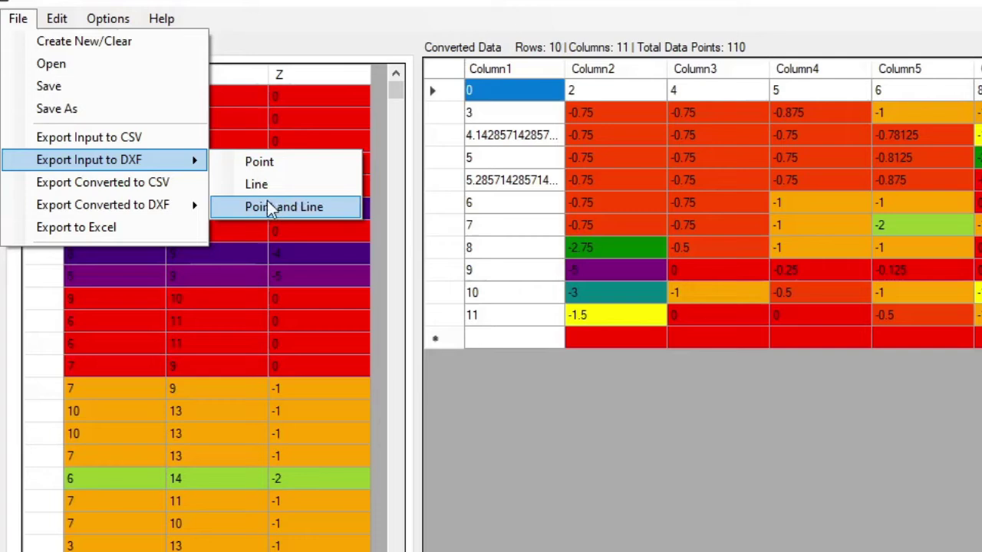
pyautogui.moveTo(186, 204)
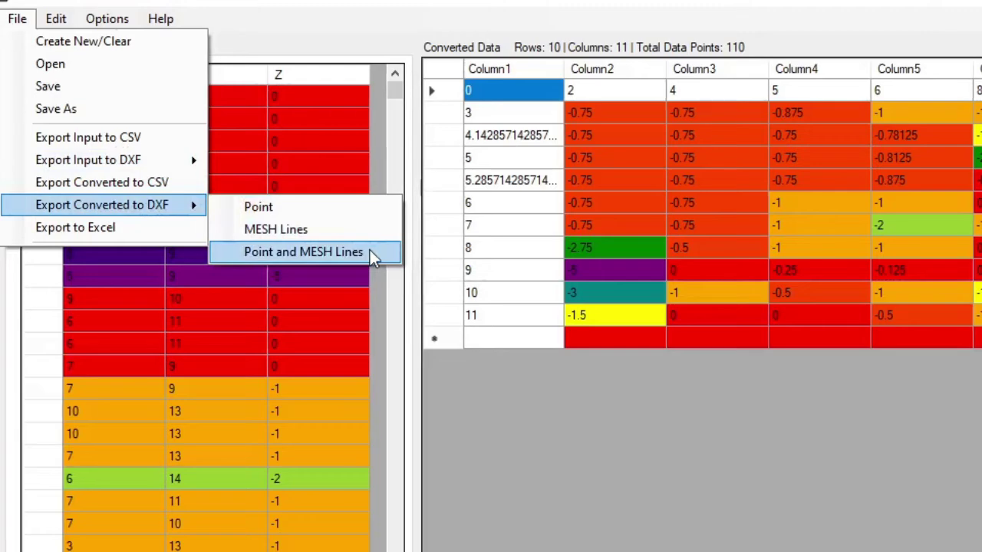
pyautogui.click(281, 252)
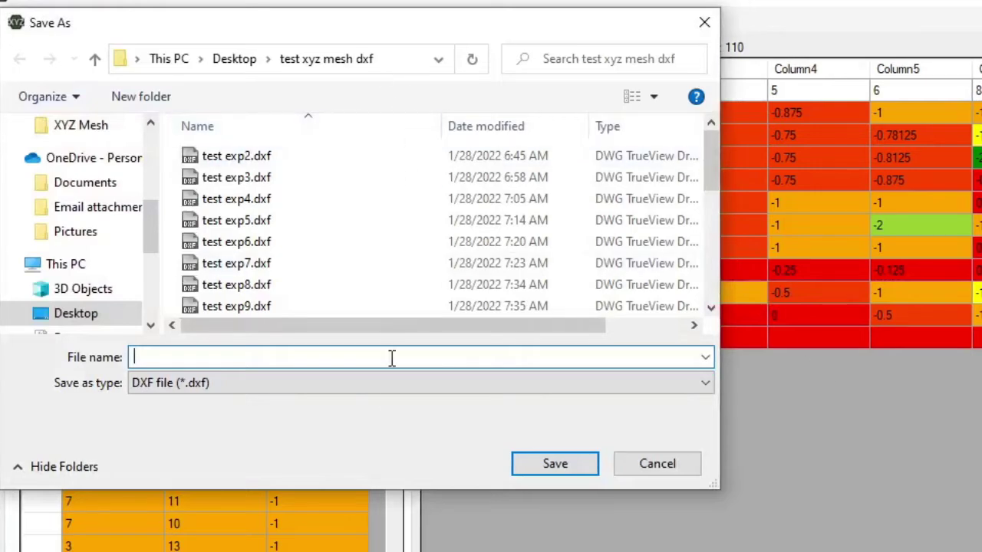
# - Save the DXF export as "Test XYZ Mesh 20" in the test xyz mesh dxf folder and open the exported file
pyautogui.write('Test')
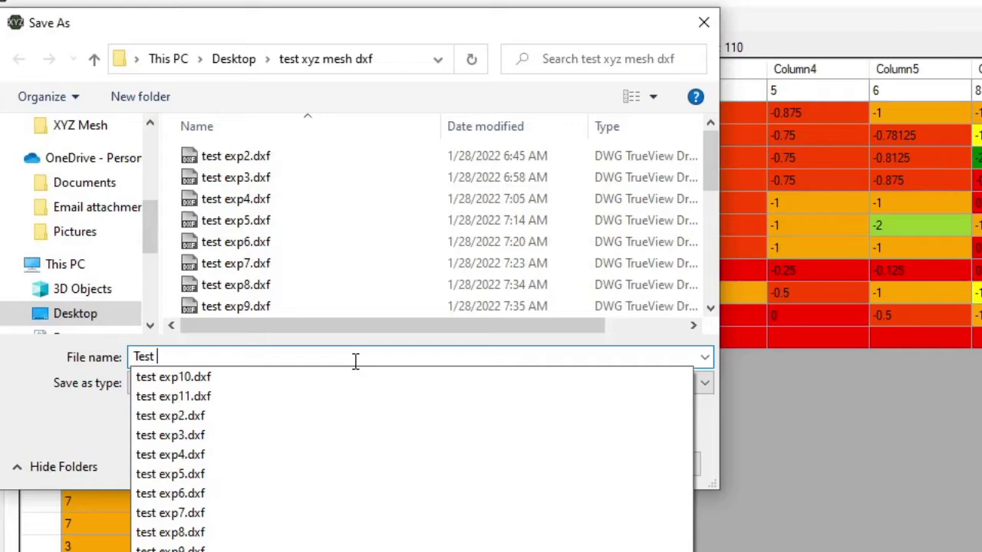
pyautogui.write(' XYZ M')
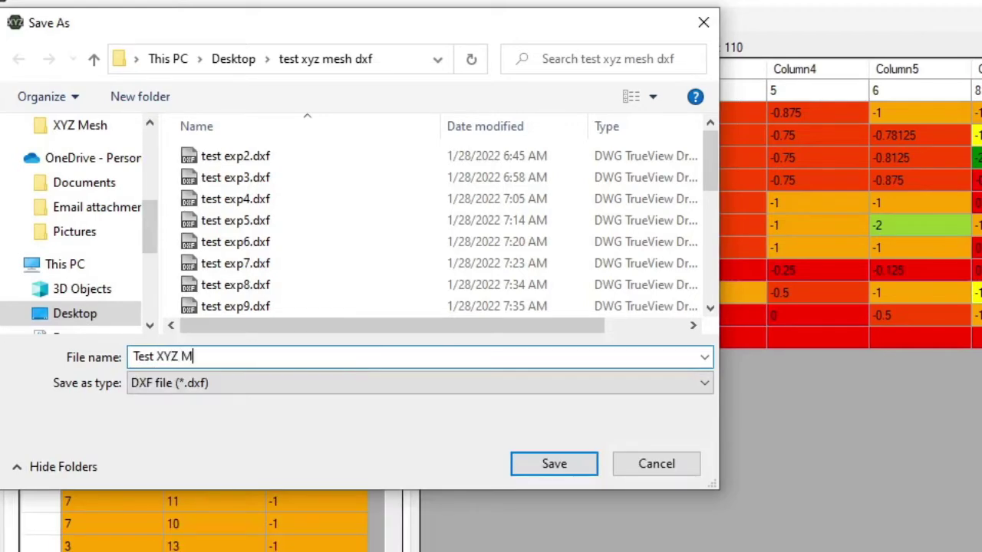
pyautogui.write('esh 20')
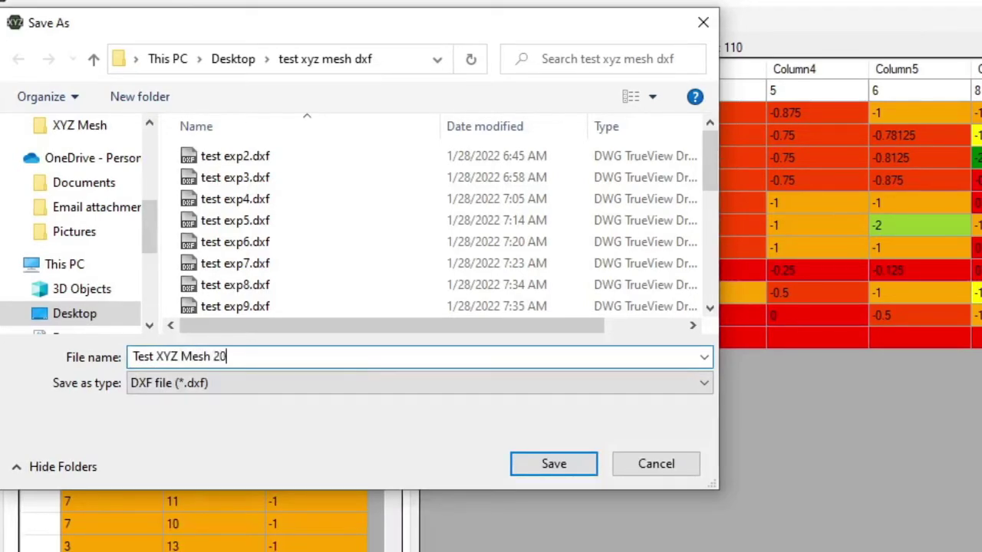
pyautogui.press('Return')
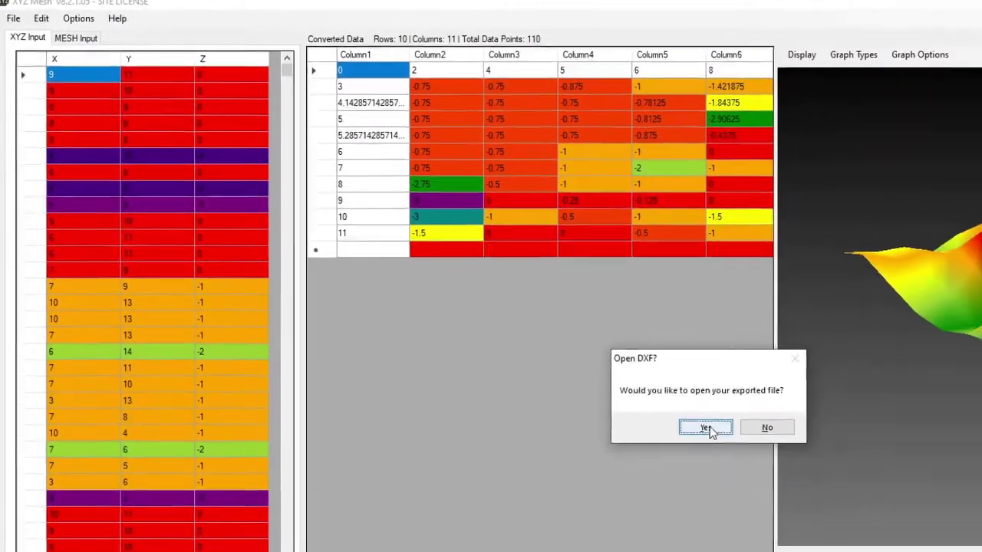
pyautogui.click(889, 536)
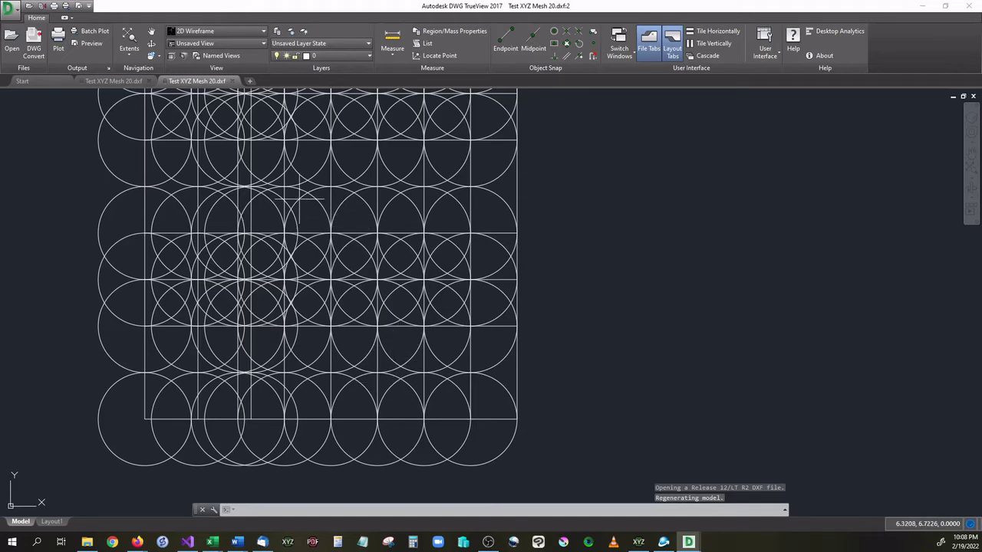
# - Bring the whole DXF mesh into view and orbit it in 3D to inspect its depth from the side
pyautogui.scroll(-2, 299, 198)
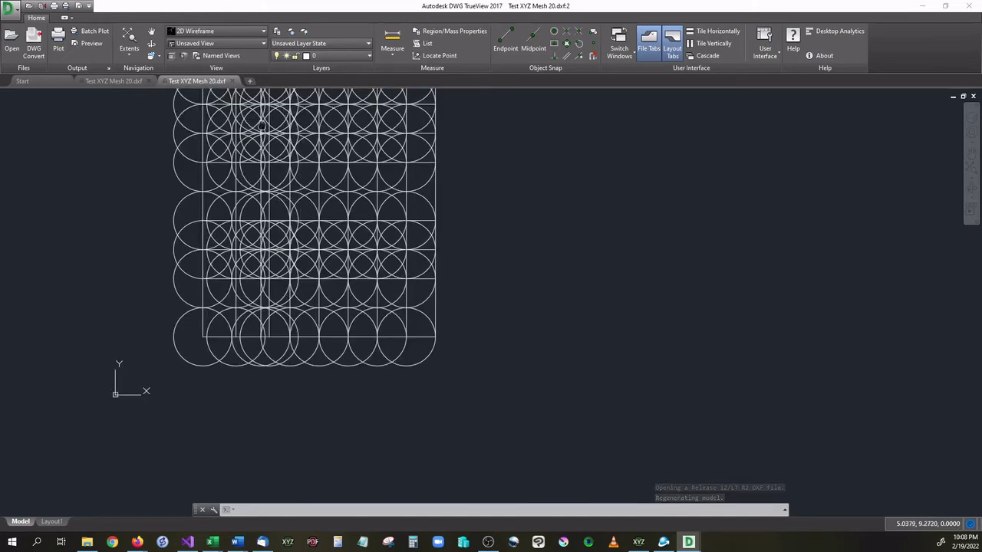
pyautogui.moveTo(262, 115); pyautogui.dragTo(296, 286, button='middle')
pyautogui.scroll(-2, 369, 304)
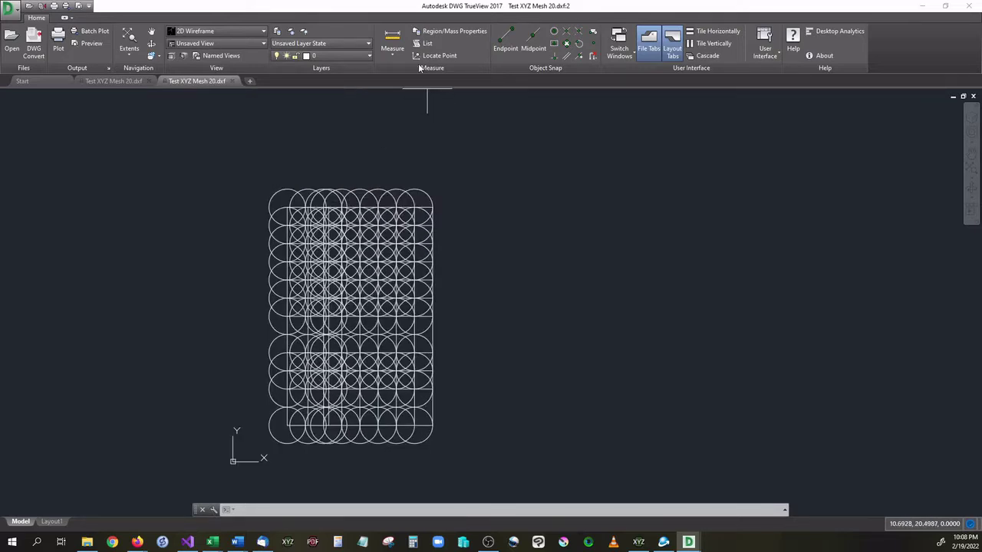
pyautogui.click(152, 44)
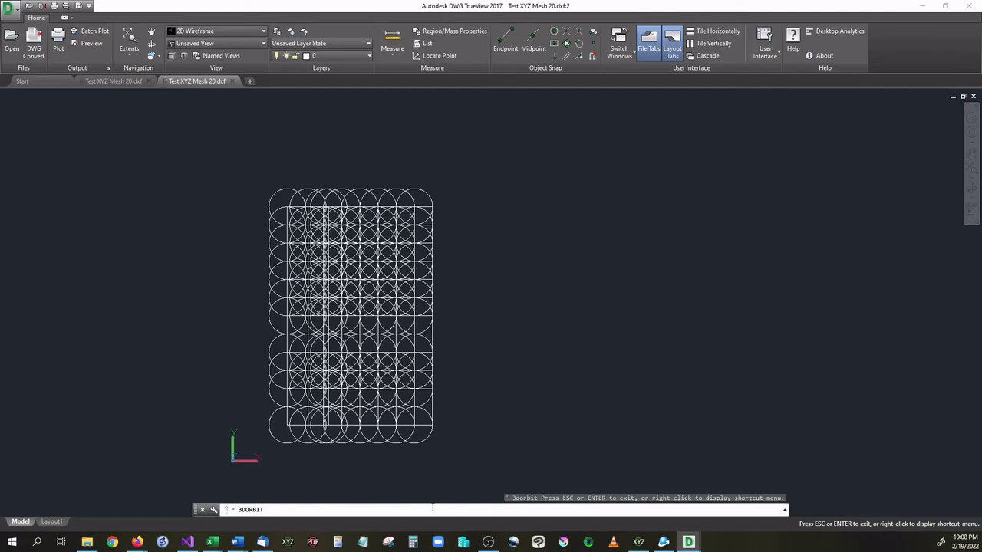
pyautogui.moveTo(414, 444); pyautogui.dragTo(306, 257)
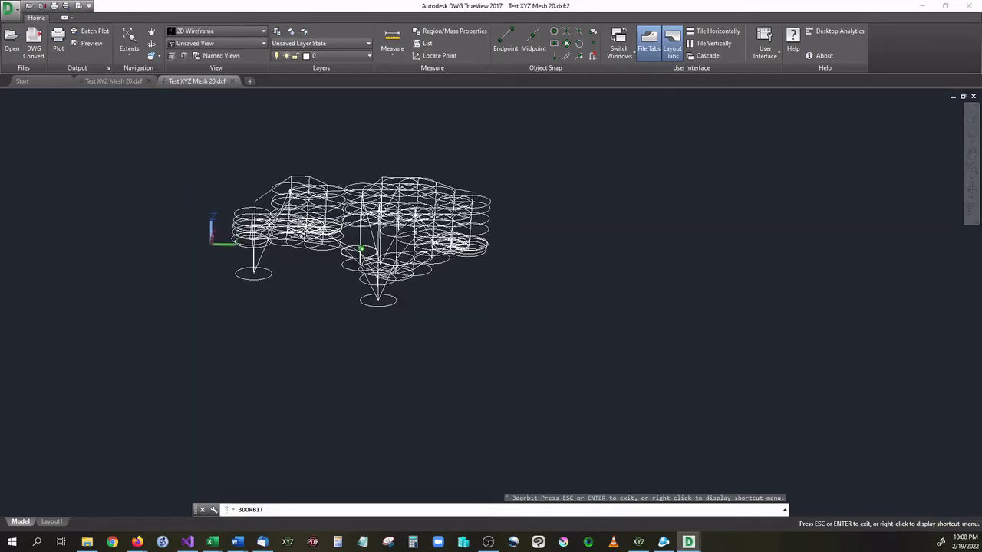
# - Try to freeze layer 0 of the DXF drawing
pyautogui.click(369, 54)
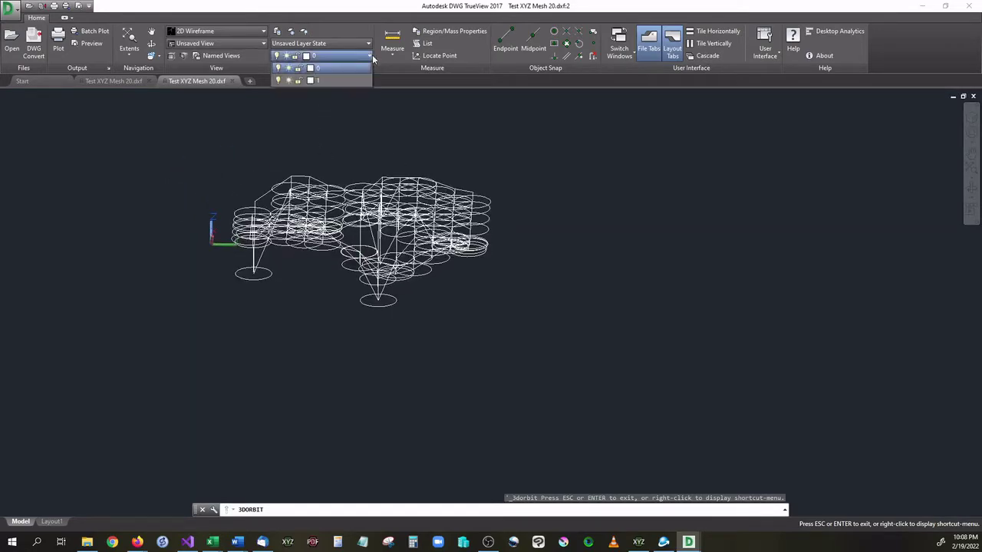
pyautogui.click(290, 69)
pyautogui.click(548, 286)
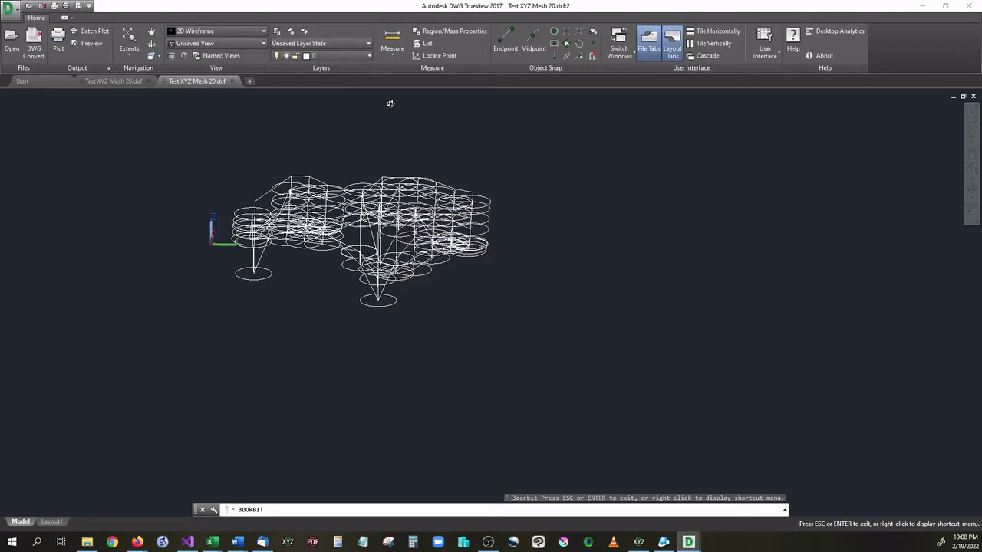
# - Freeze layer 1 to view the point circles alone, thaw it, and try again to freeze layer 0
pyautogui.click(351, 56)
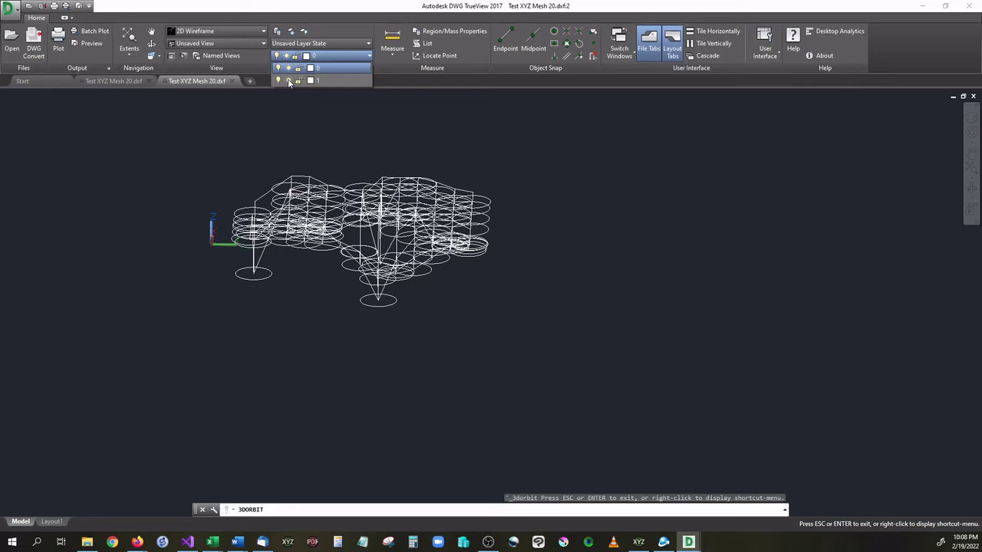
pyautogui.click(289, 81)
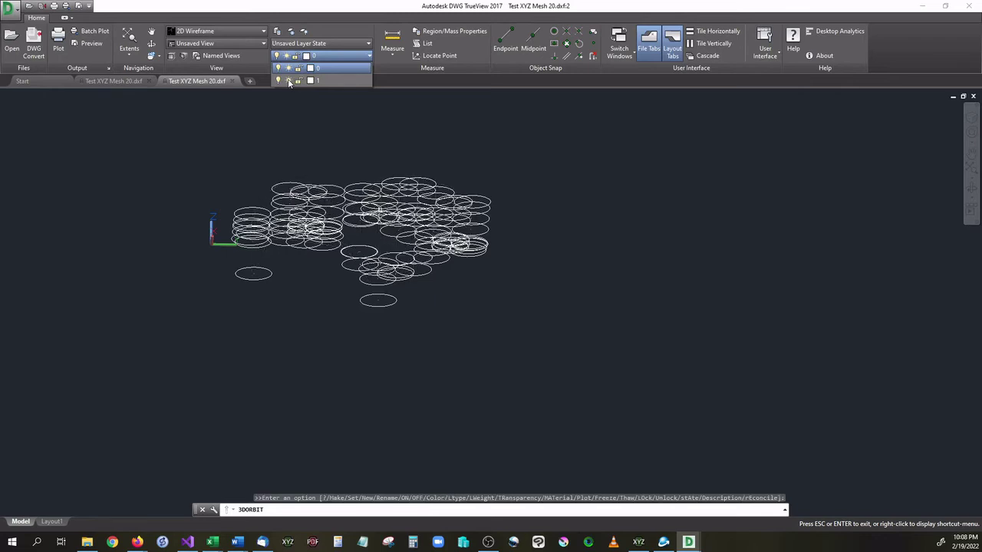
pyautogui.click(289, 82)
pyautogui.click(289, 68)
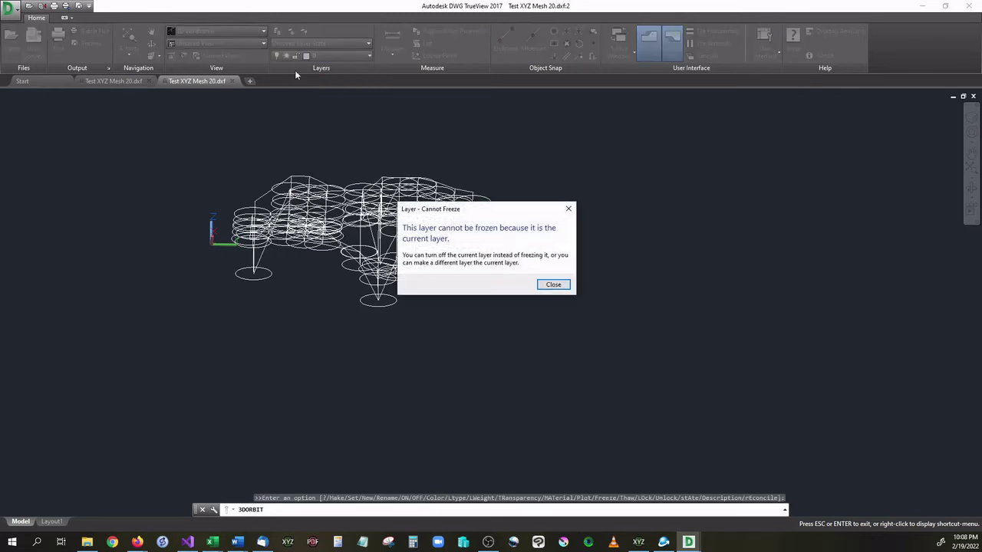
pyautogui.click(553, 285)
# - Make layer 1 the current layer and turn off layer 0 to leave only the mesh lines displayed
pyautogui.click(370, 53)
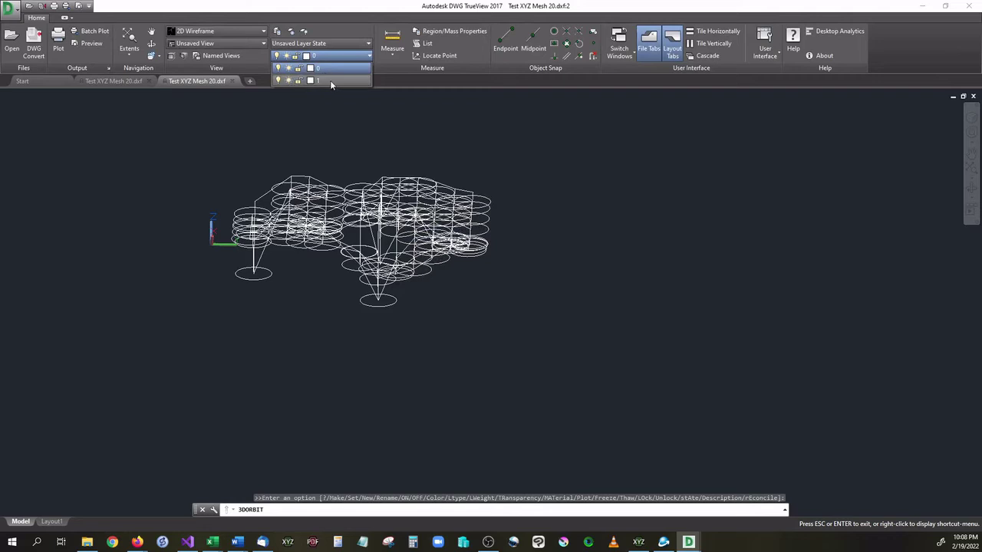
pyautogui.click(328, 82)
pyautogui.click(340, 56)
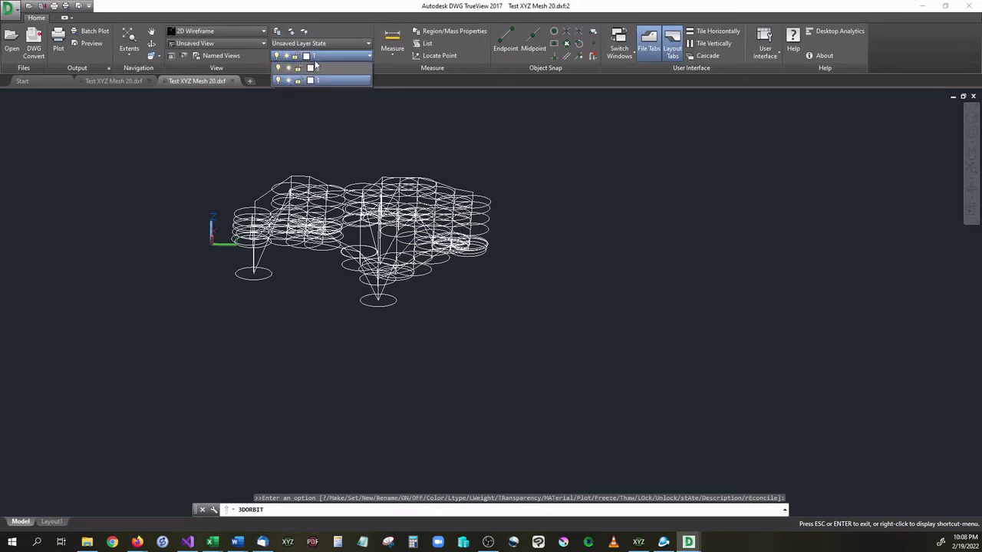
pyautogui.click(278, 68)
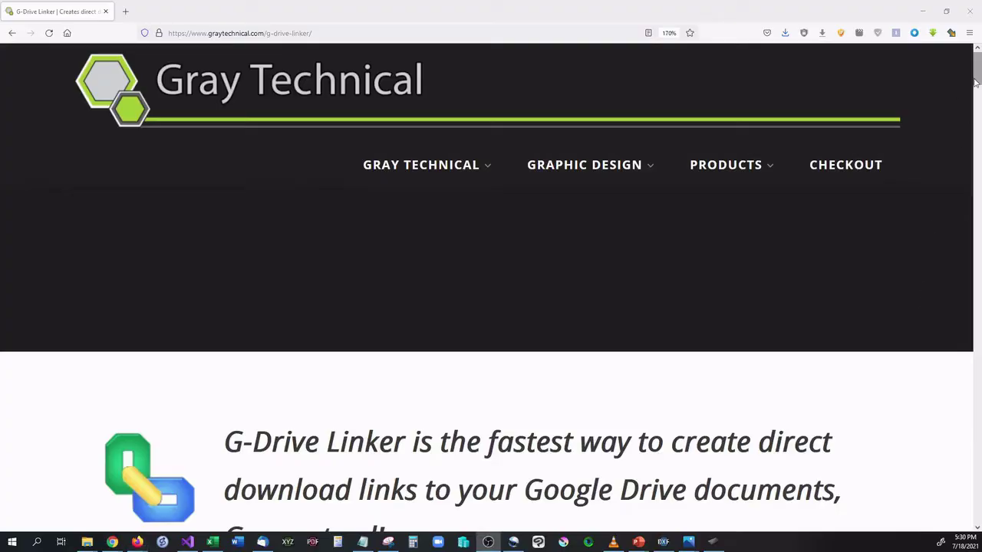
# - In the browser, open the Tech News for You article from Gray Technical's G-Drive Linker page and skim through it
pyautogui.moveTo(977, 82); pyautogui.dragTo(977, 165)
pyautogui.moveTo(147, 146); pyautogui.dragTo(882, 182)
pyautogui.click(882, 182)
pyautogui.click(770, 207)
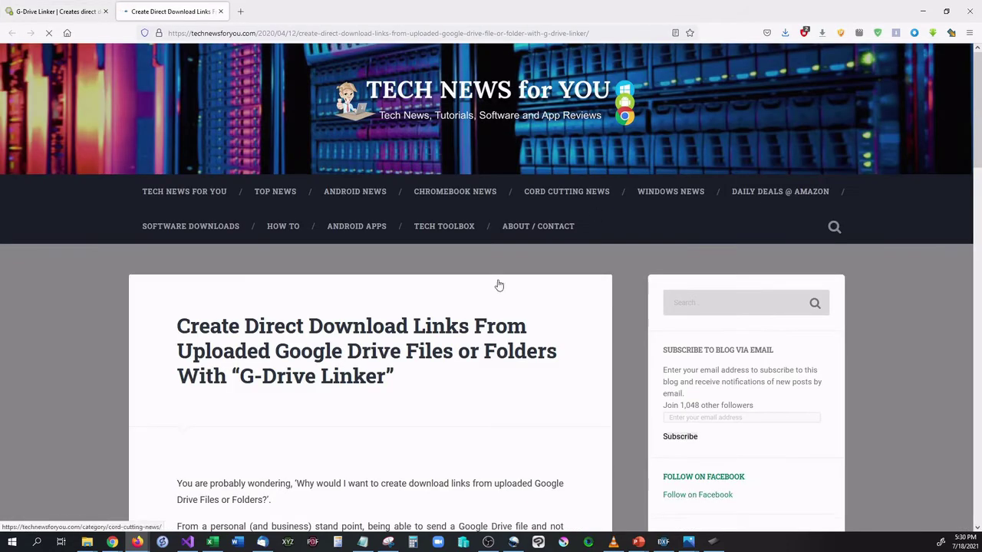
pyautogui.scroll(-15, 415, 391)
pyautogui.scroll(15, 414, 392)
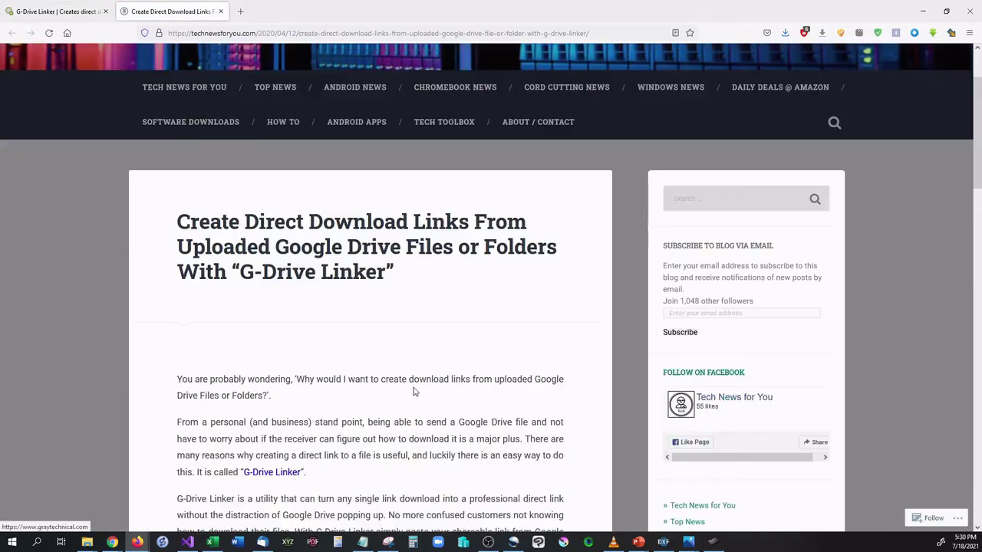